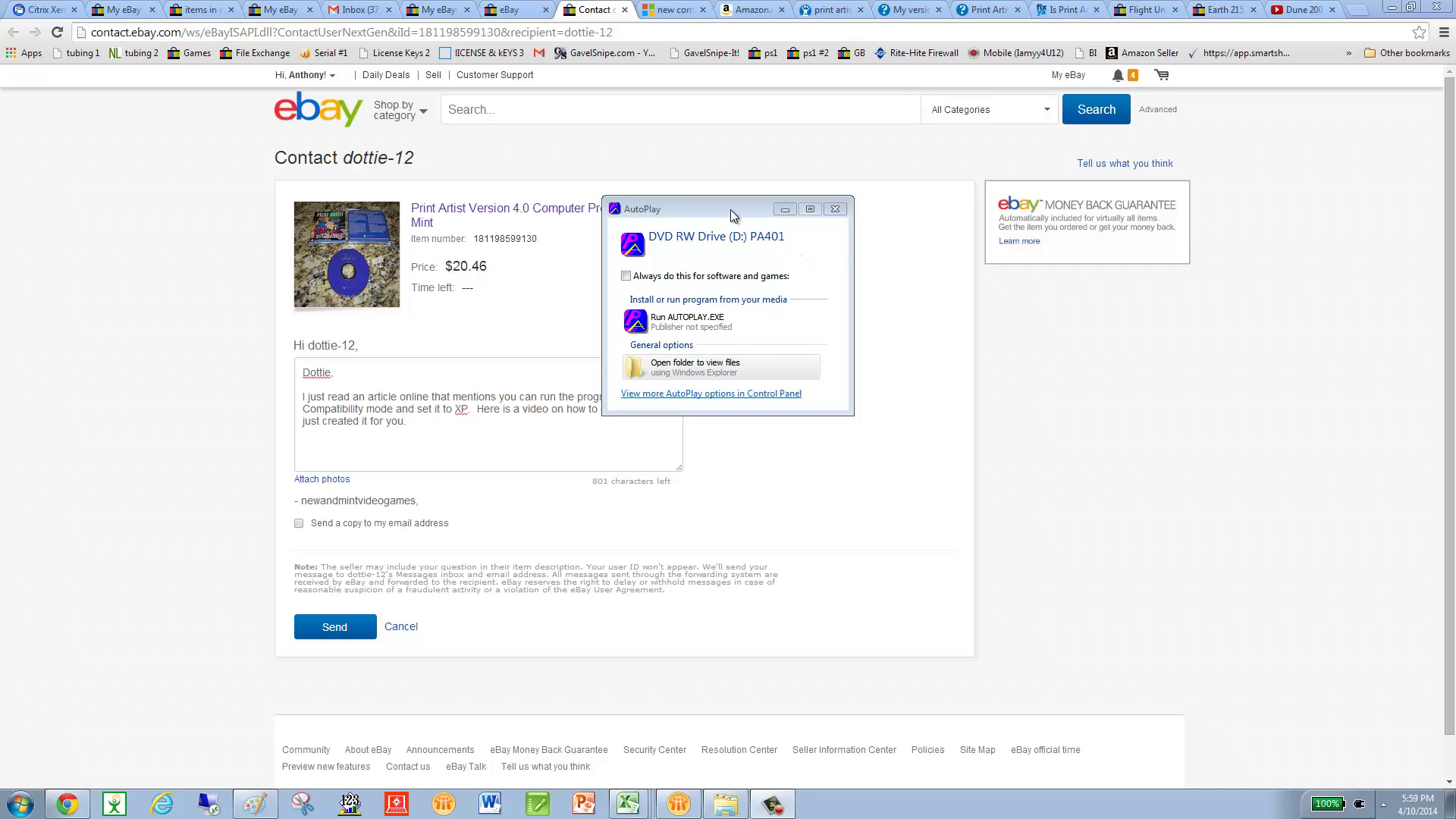
# Step: Move the AutoPlay prompt aside and choose to view the PA401 disc's files in Explorer
pyautogui.moveTo(730, 209); pyautogui.dragTo(836, 329)
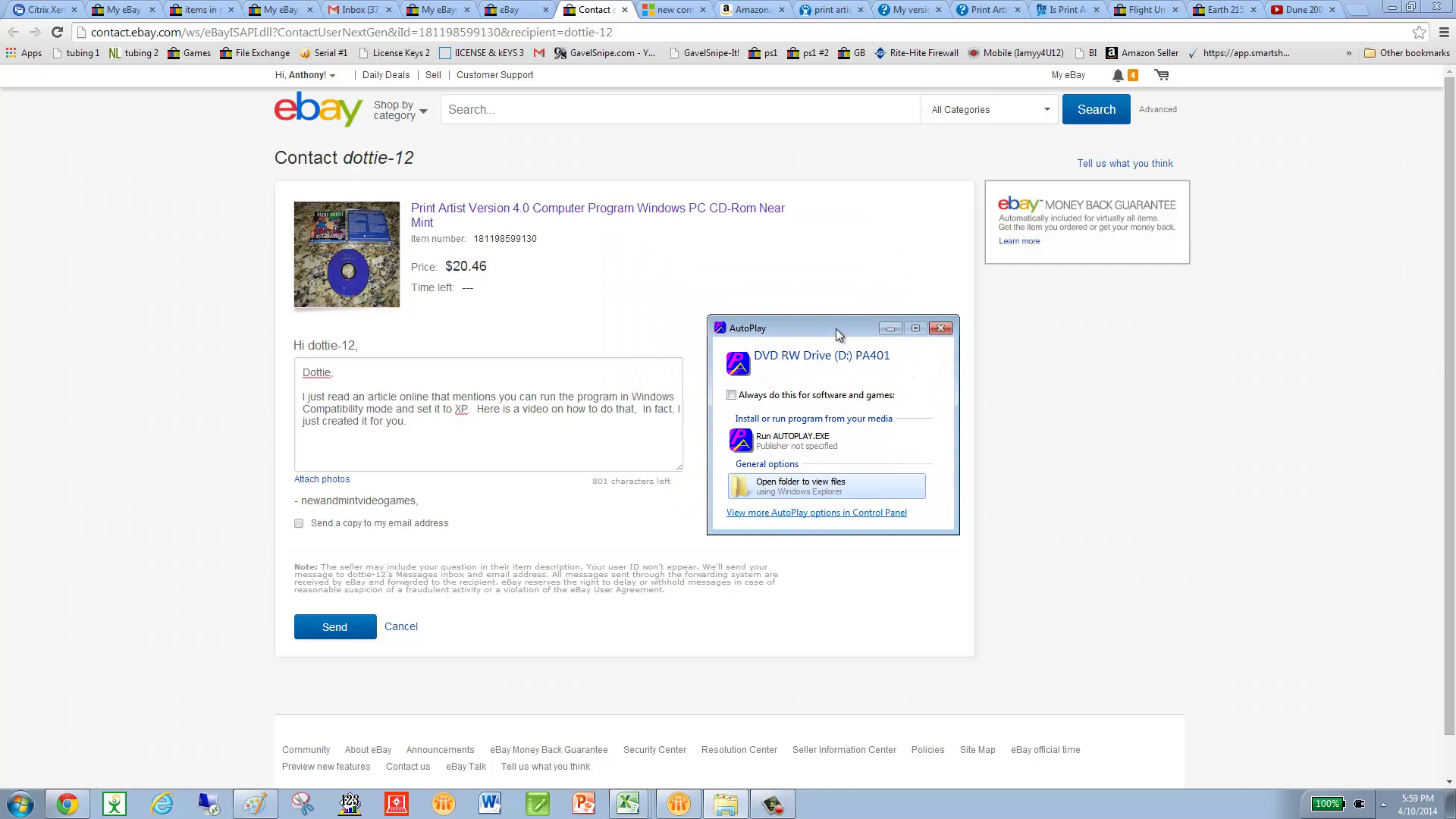
pyautogui.click(786, 487)
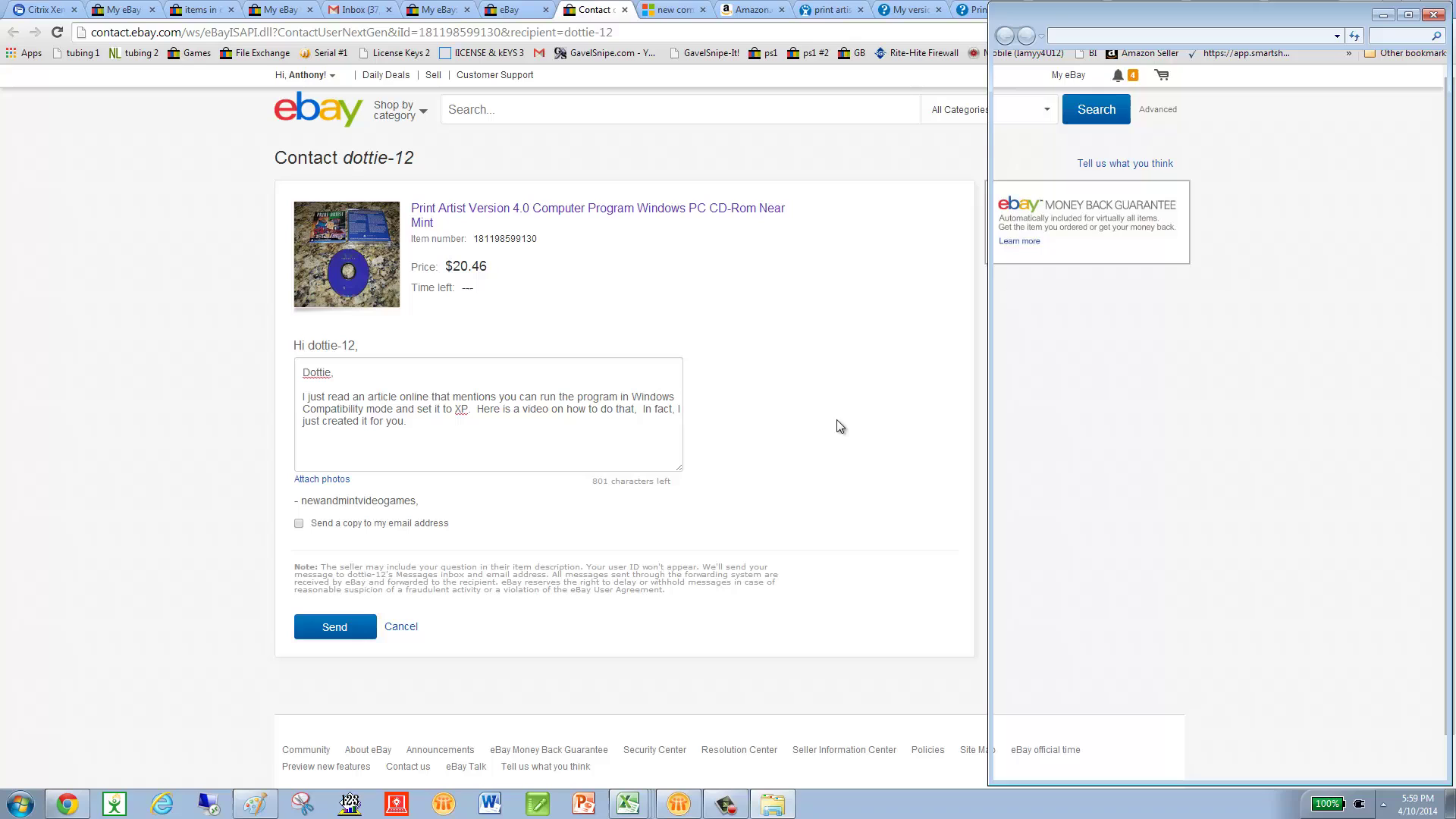
# Step: Maximize the disc window, show Date modified, Type and Size columns, and sort by Type
pyautogui.click(1410, 15)
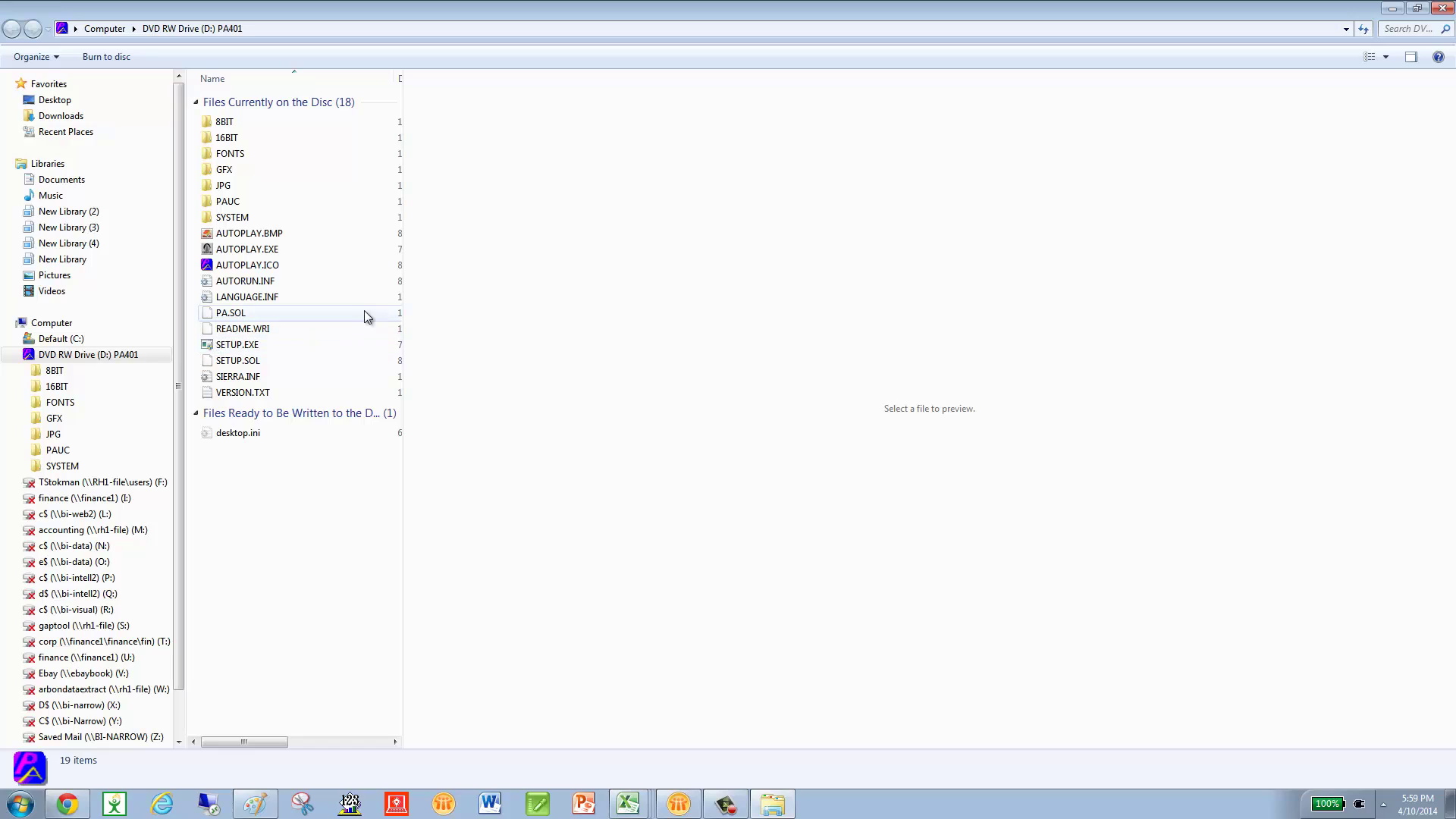
pyautogui.moveTo(402, 311); pyautogui.dragTo(948, 285)
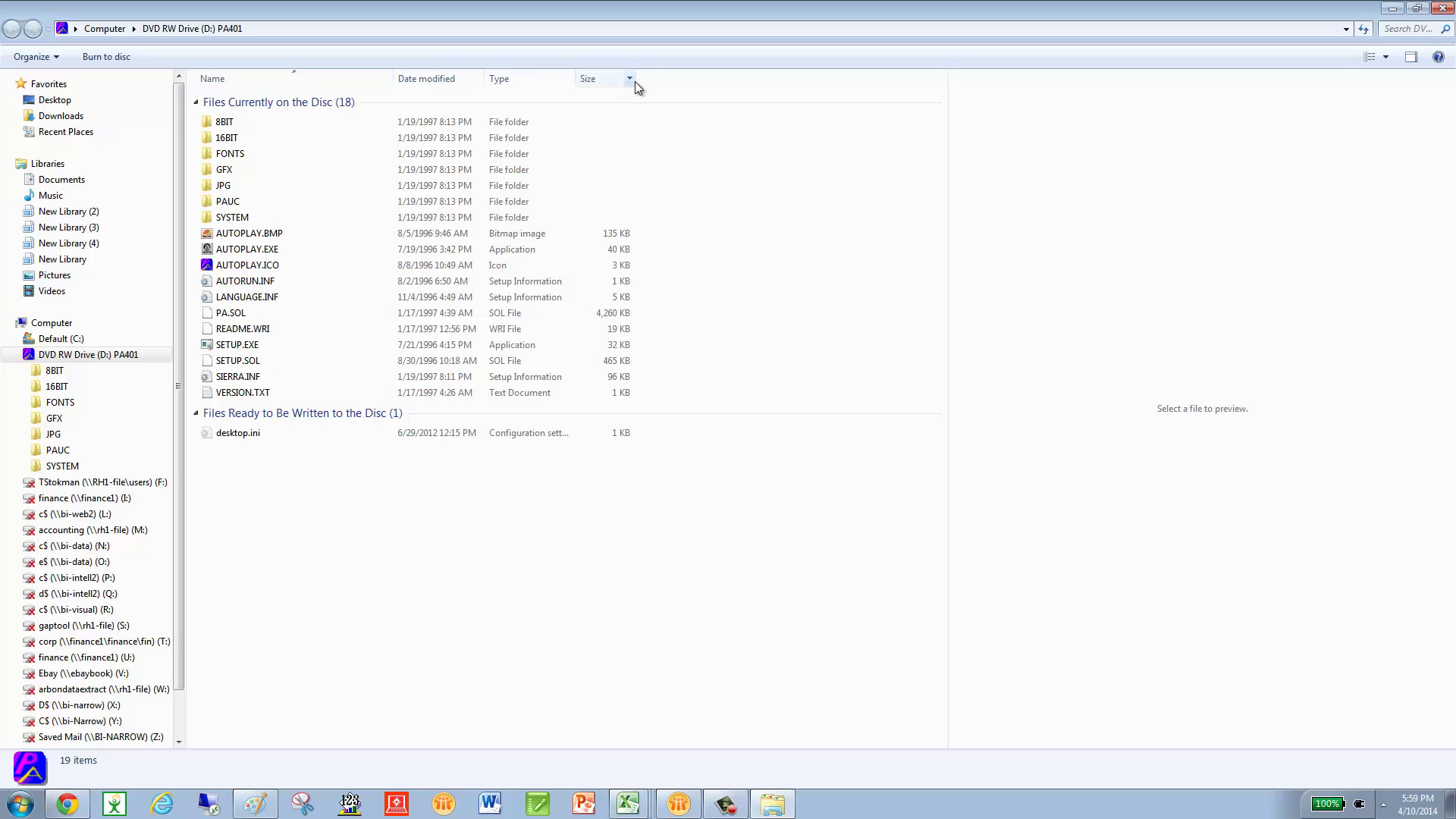
pyautogui.rightClick(702, 79)
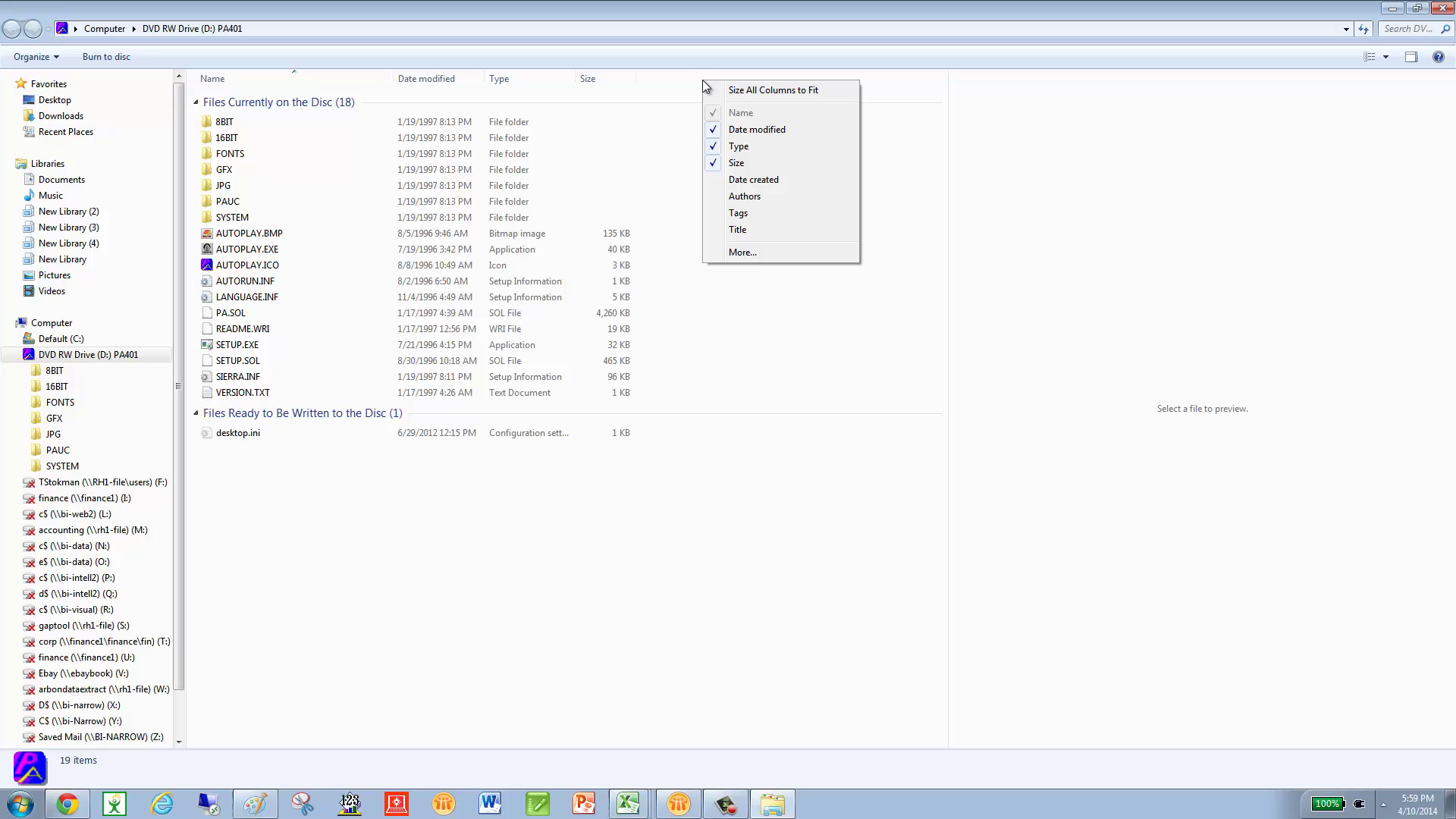
pyautogui.click(741, 147)
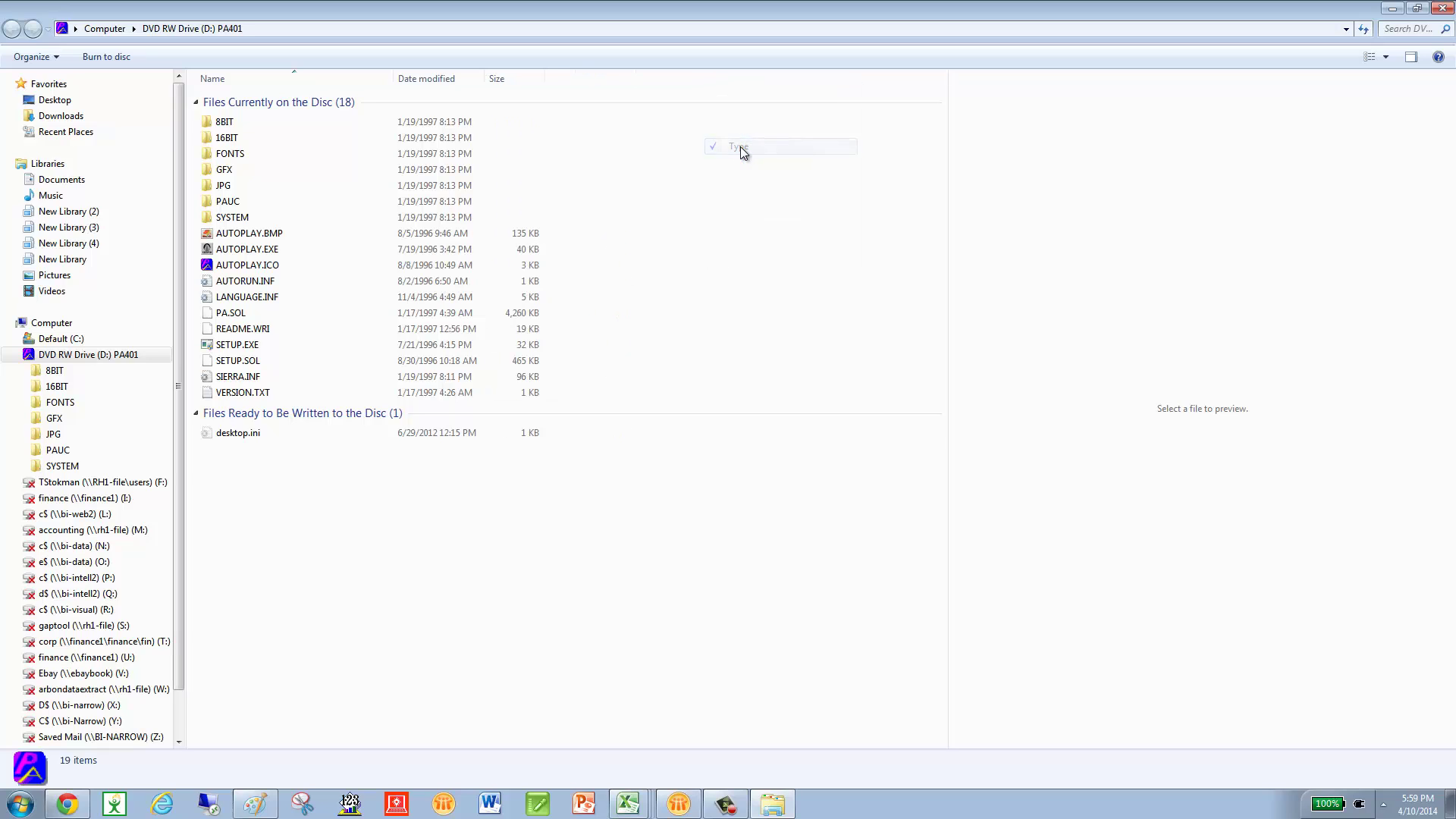
pyautogui.rightClick(584, 75)
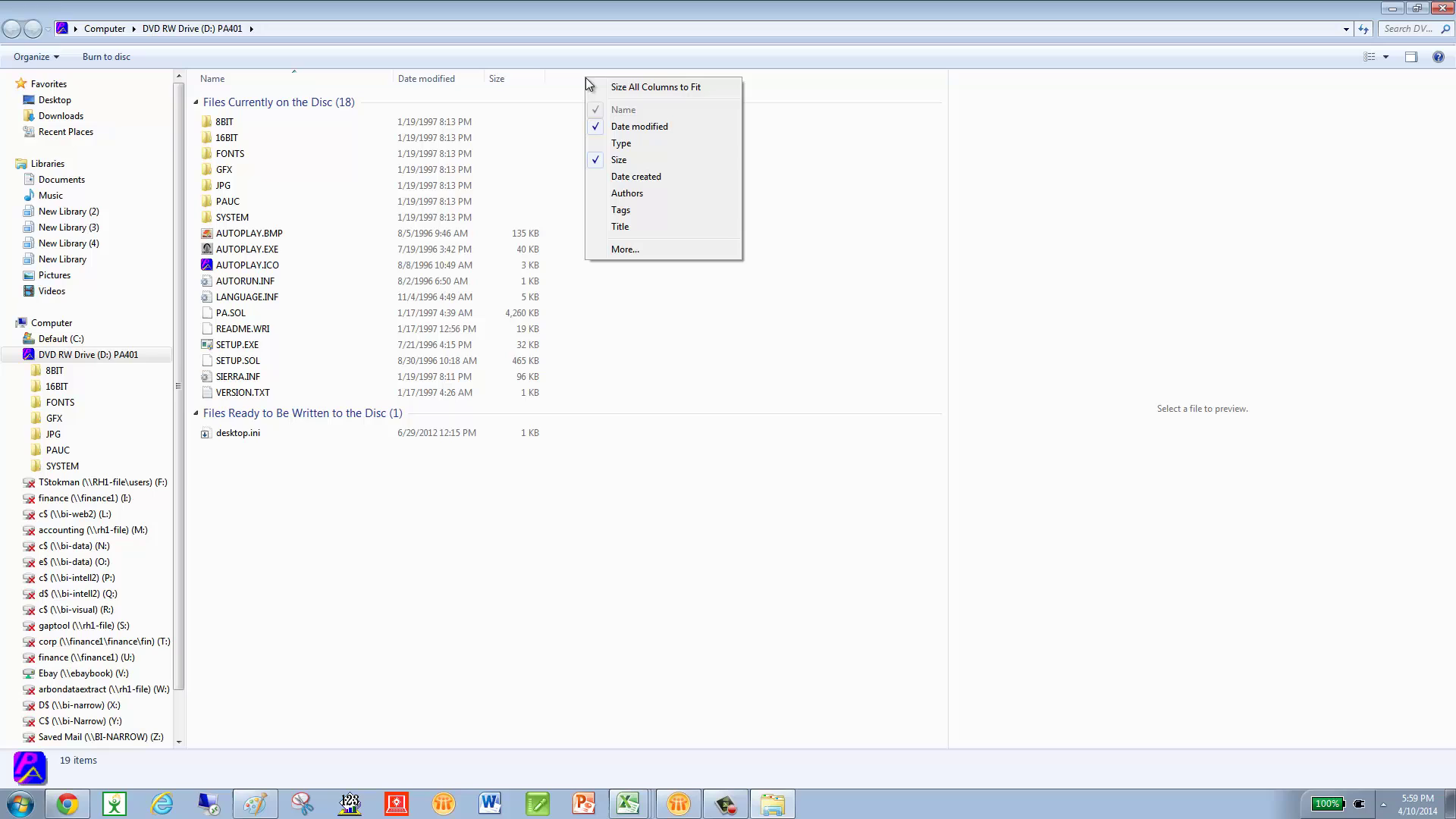
pyautogui.click(634, 146)
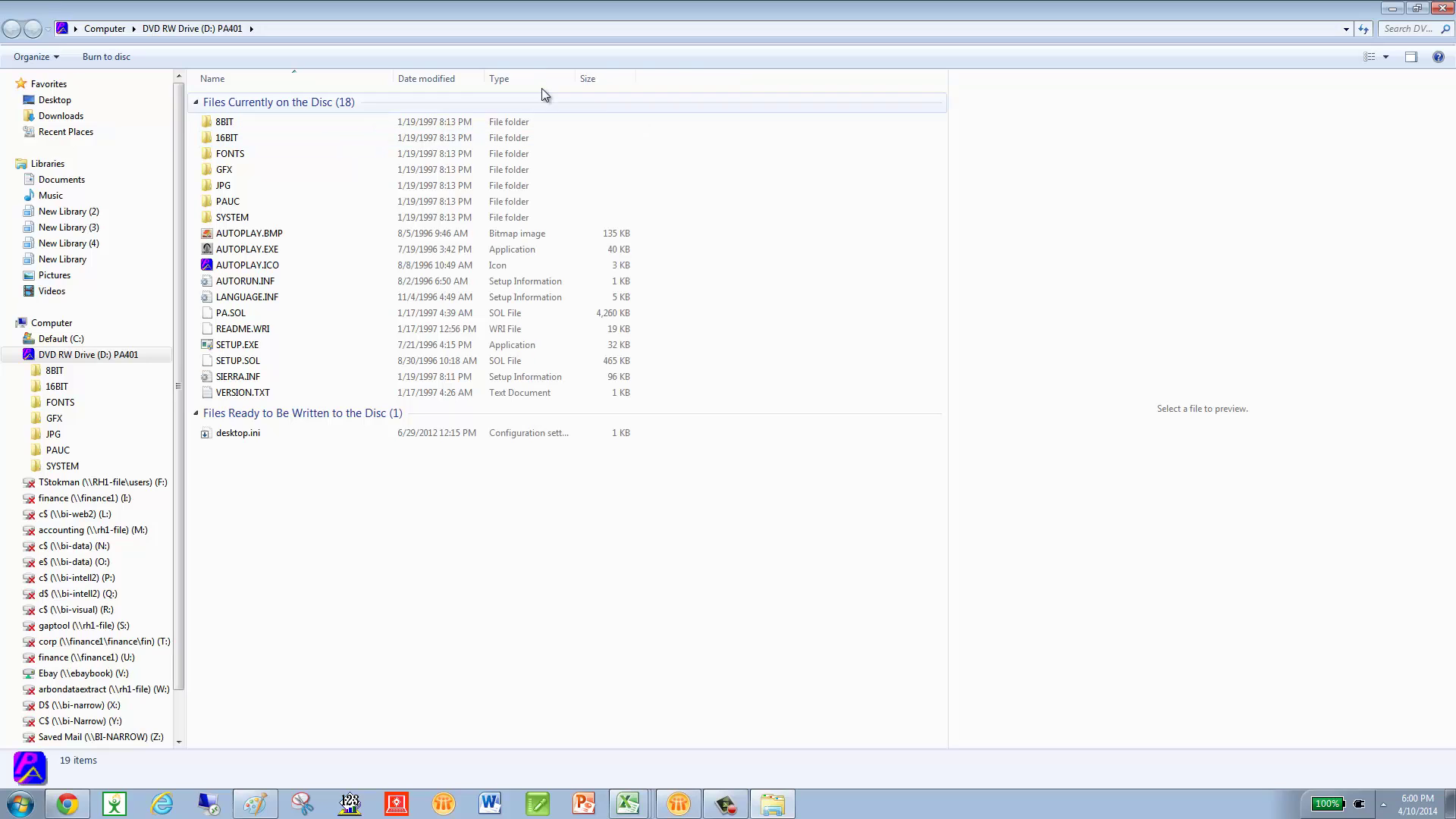
pyautogui.click(517, 76)
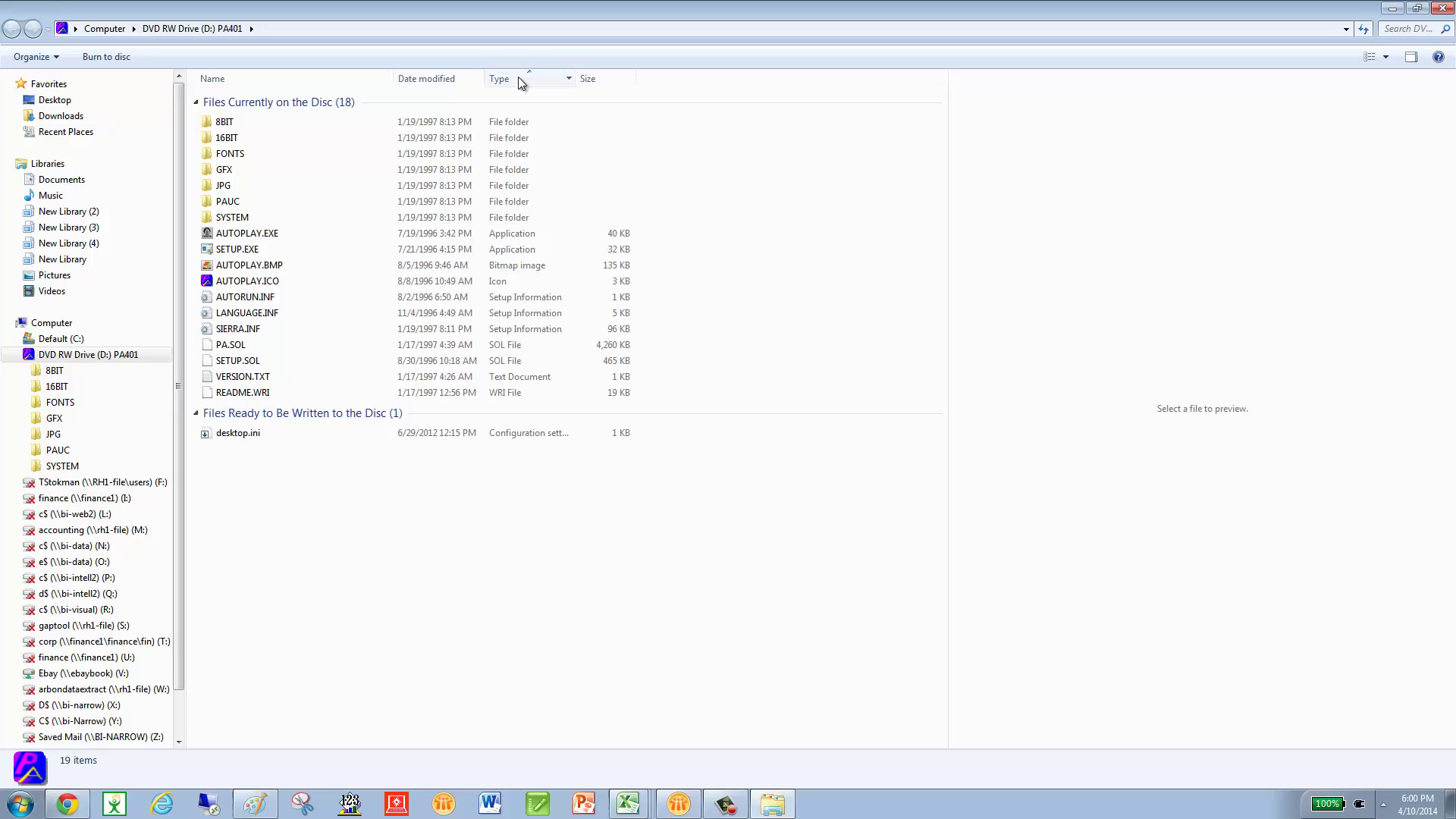
# Step: Set AUTOPLAY.EXE to Windows XP (Service Pack 3) mode, 256 colors and run as administrator
pyautogui.click(241, 237)
pyautogui.rightClick(240, 236)
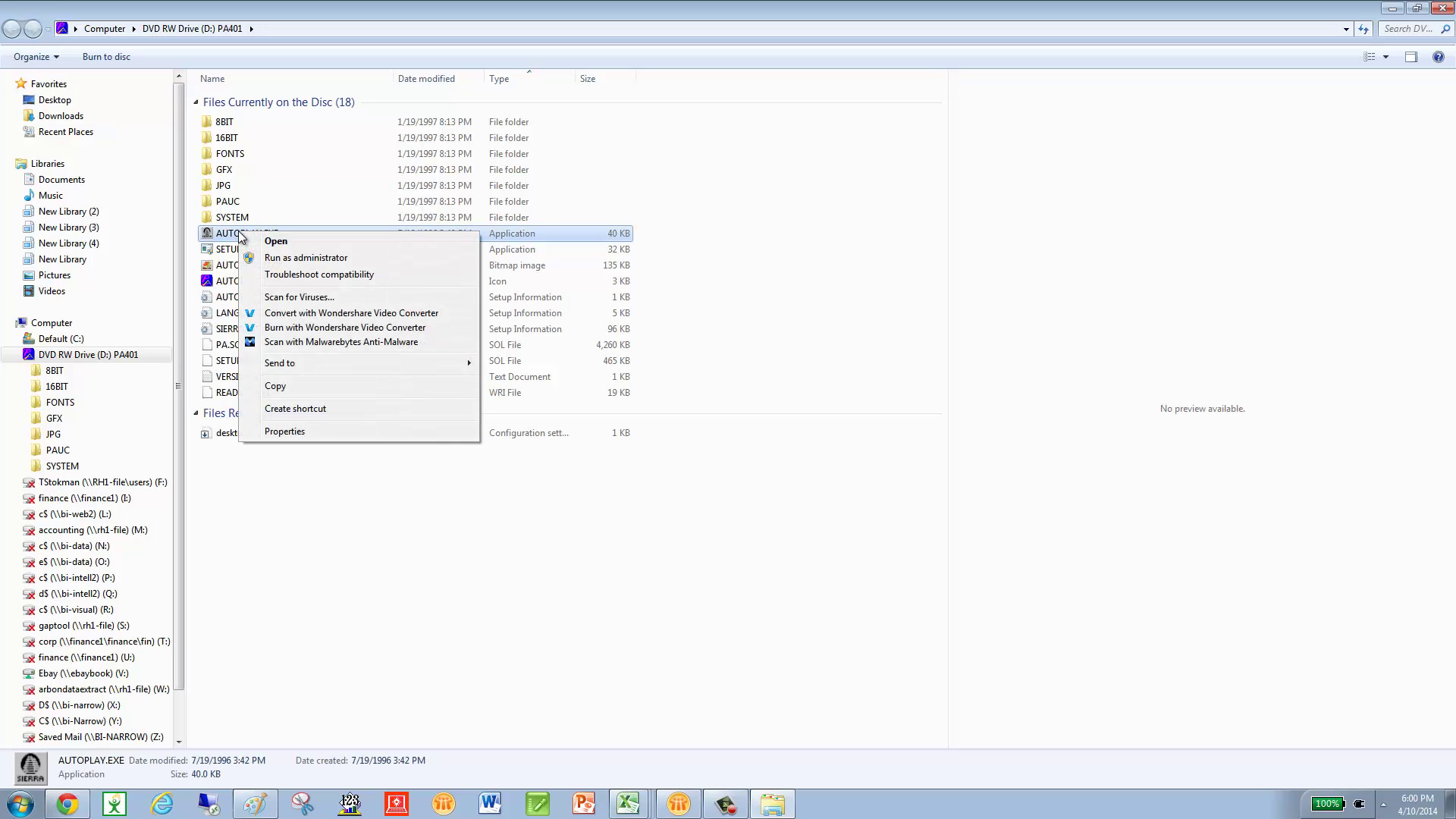
pyautogui.click(294, 433)
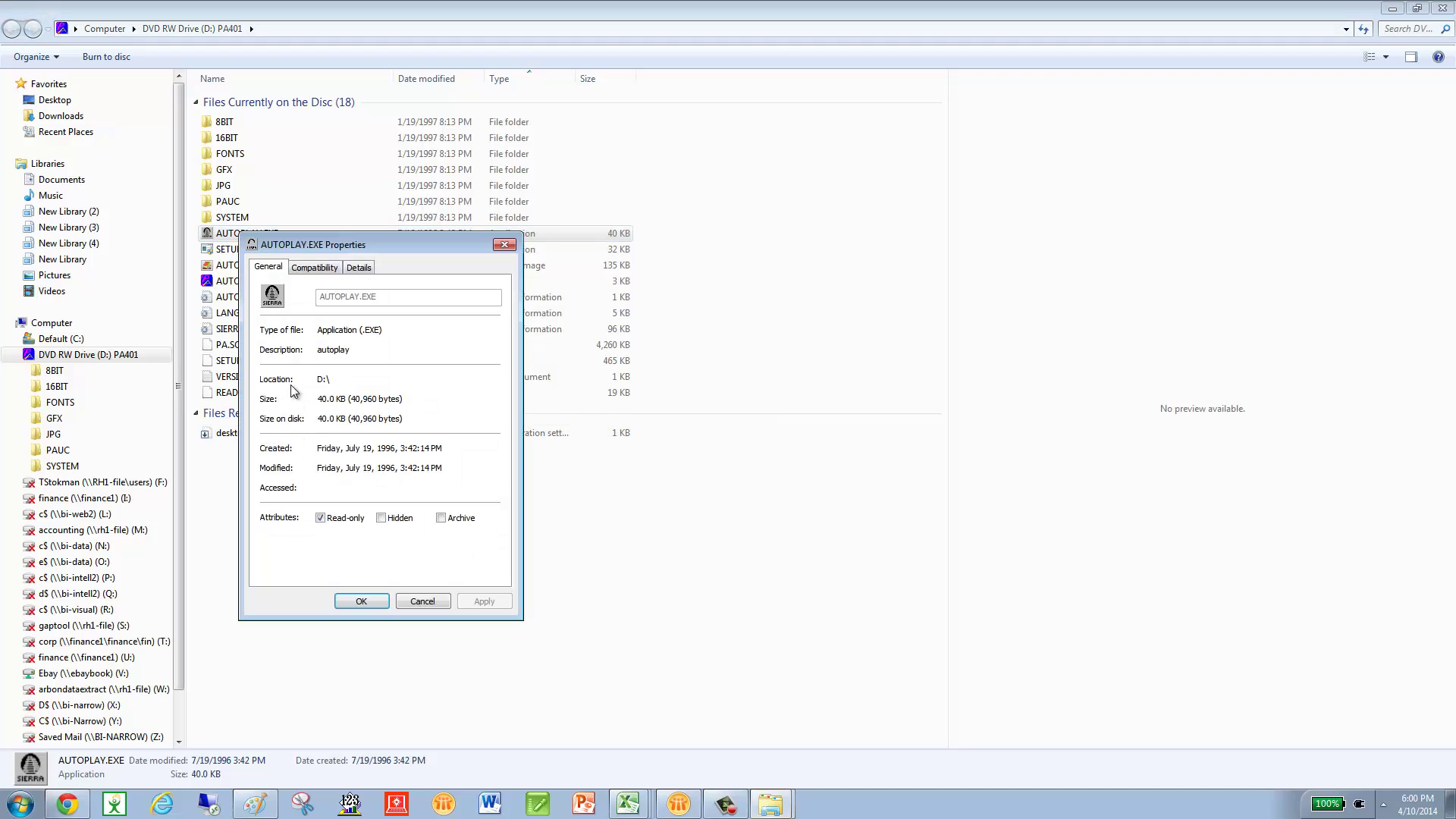
pyautogui.click(311, 268)
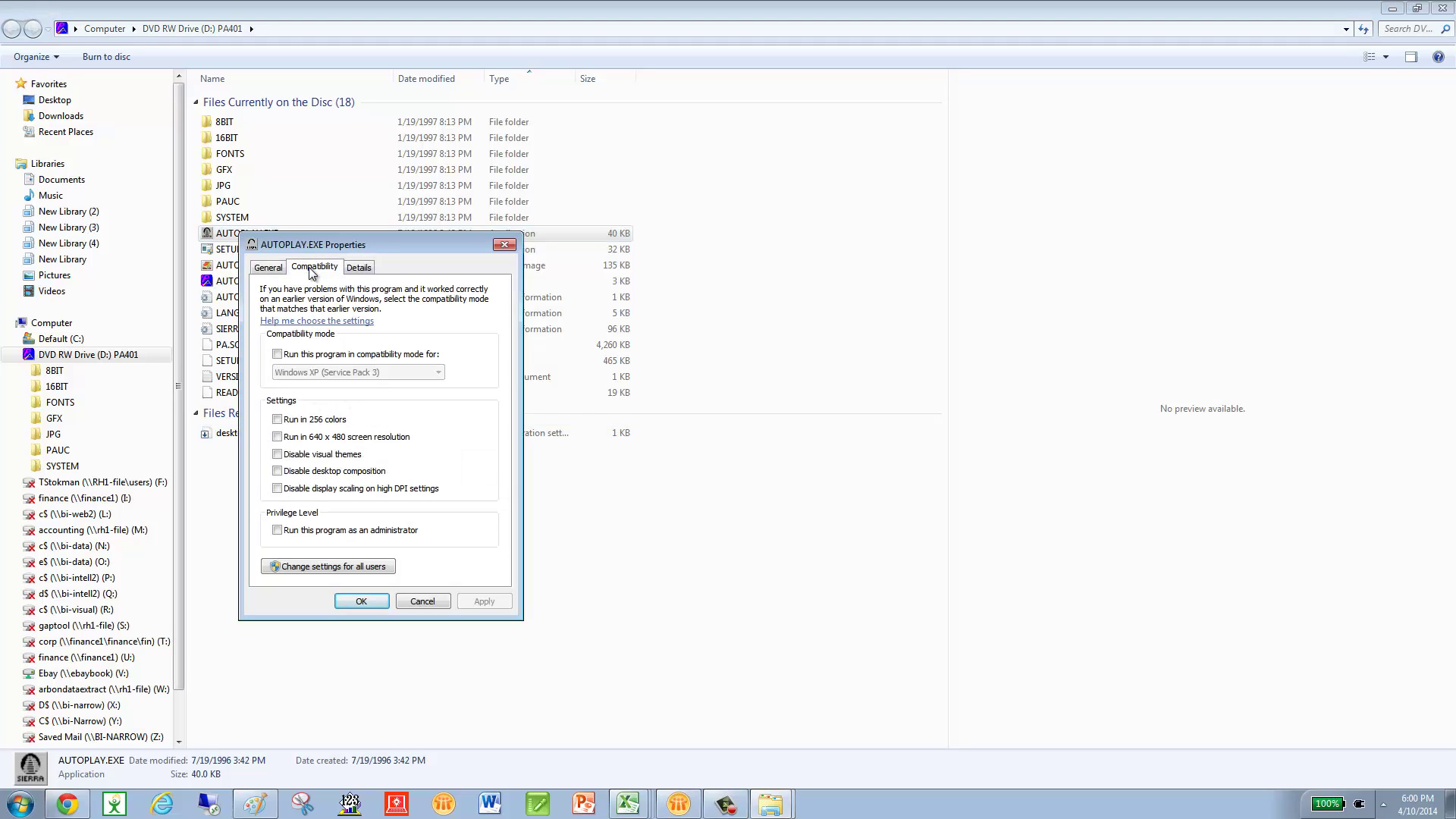
pyautogui.click(278, 355)
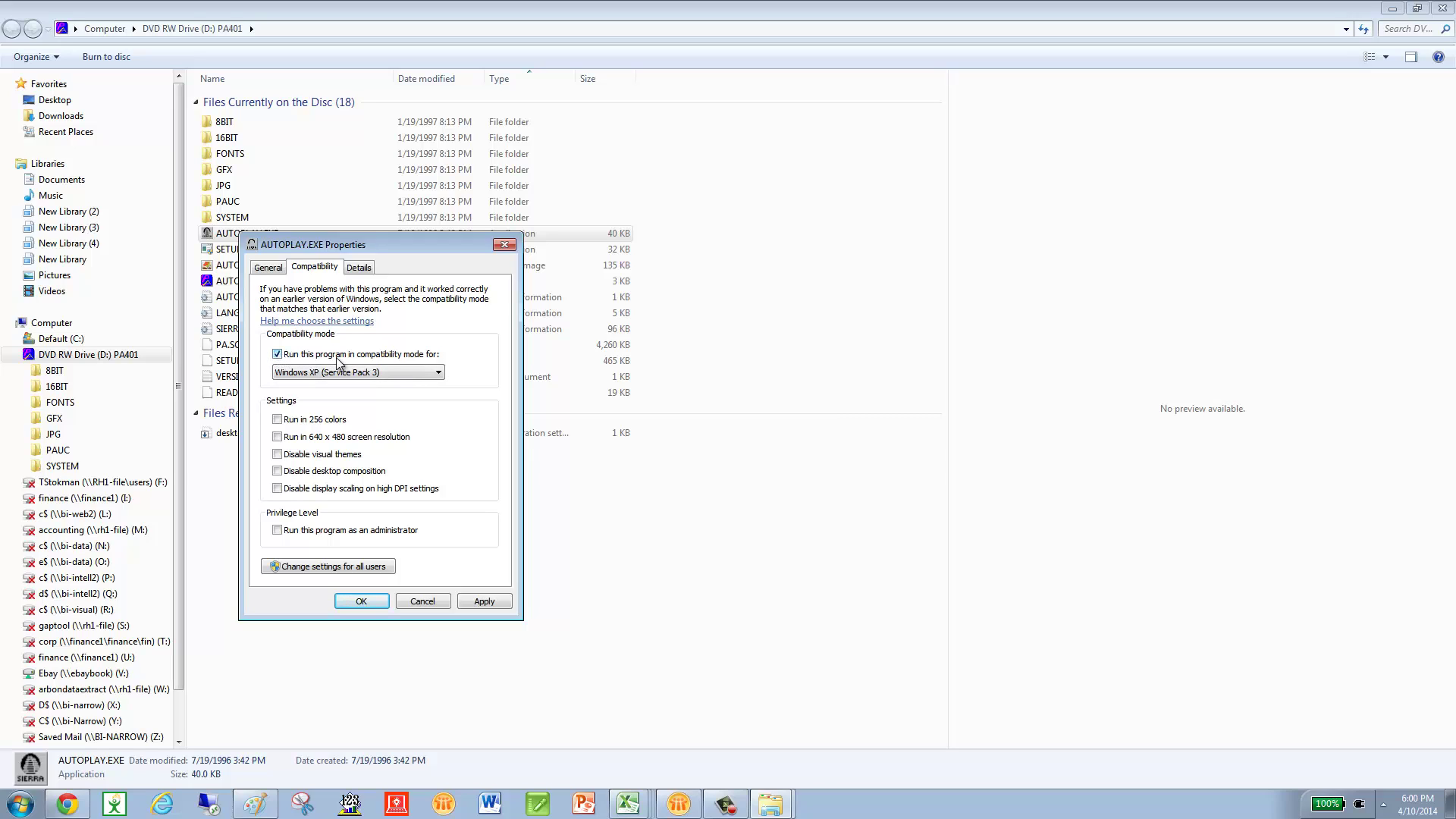
pyautogui.click(437, 374)
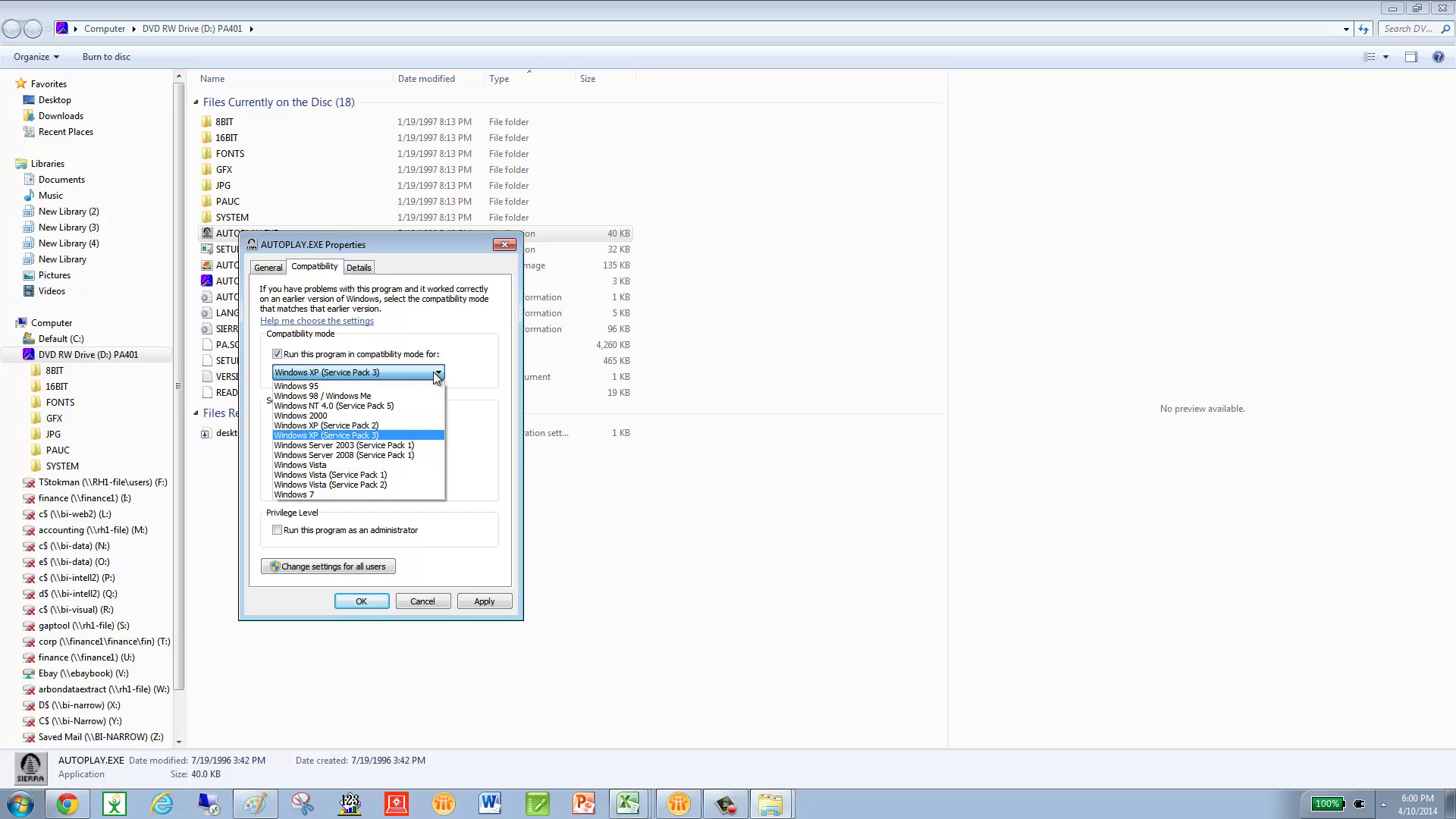
pyautogui.click(436, 373)
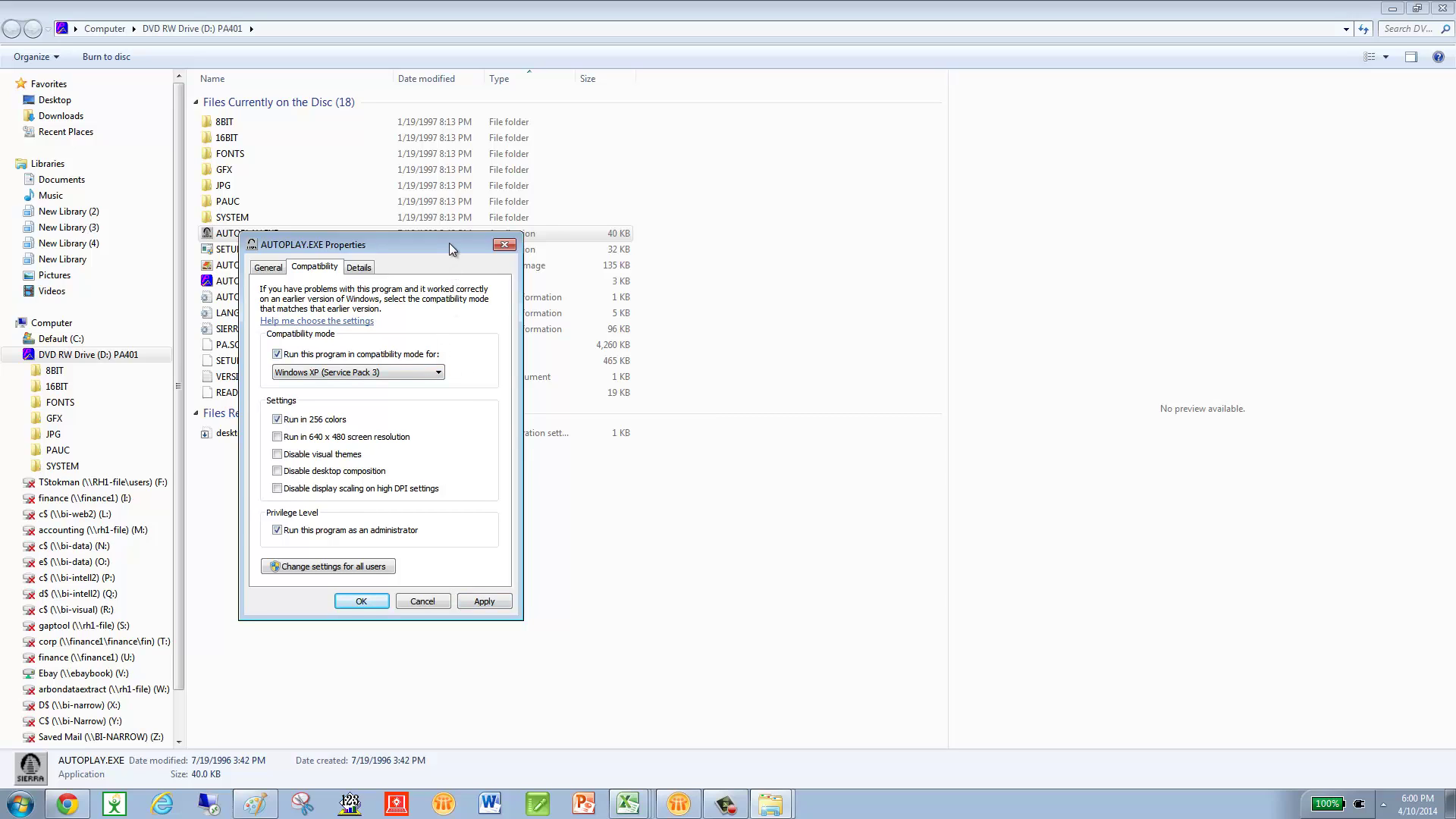
pyautogui.moveTo(449, 243); pyautogui.dragTo(481, 242)
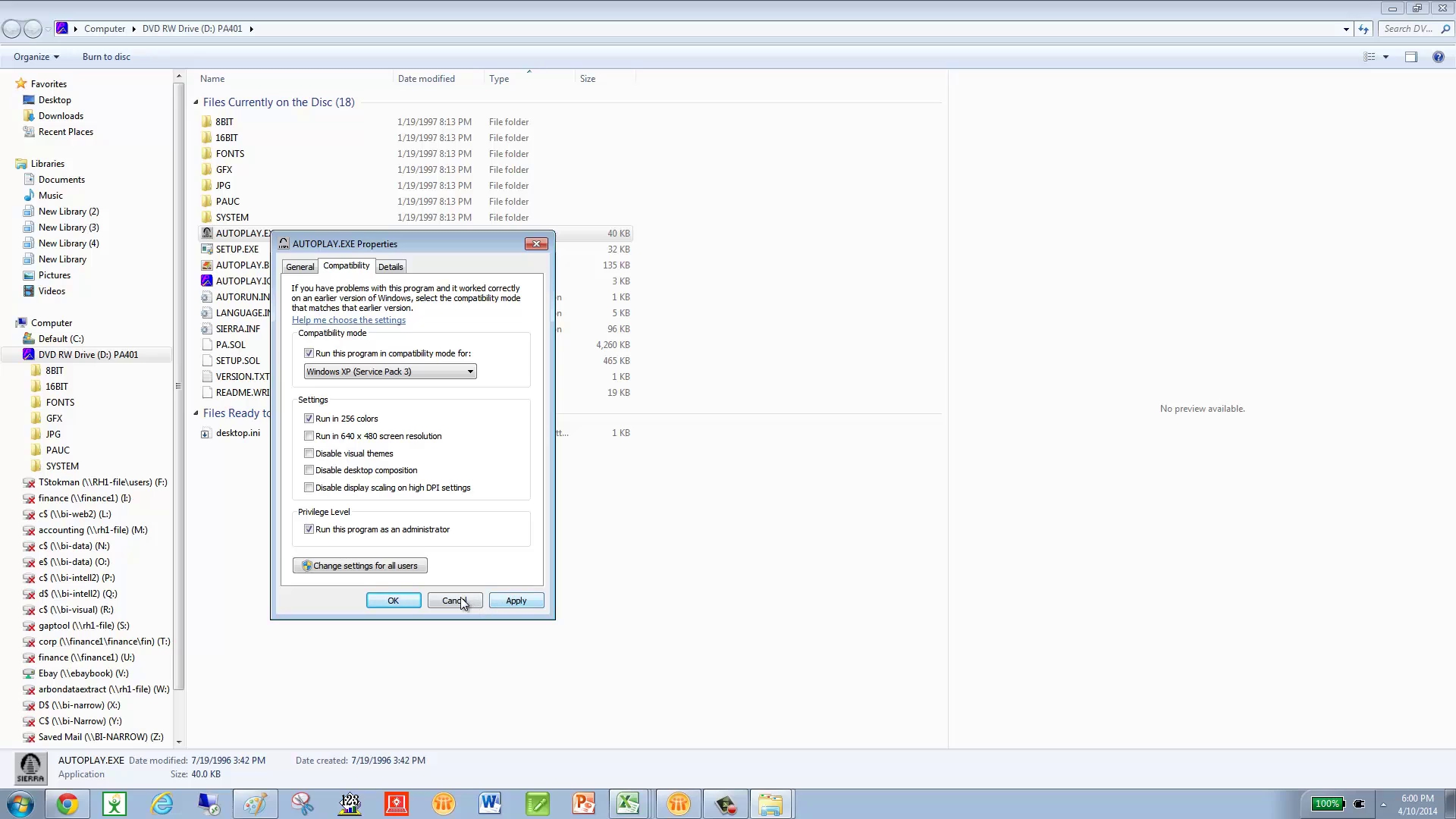
pyautogui.click(510, 601)
pyautogui.click(393, 601)
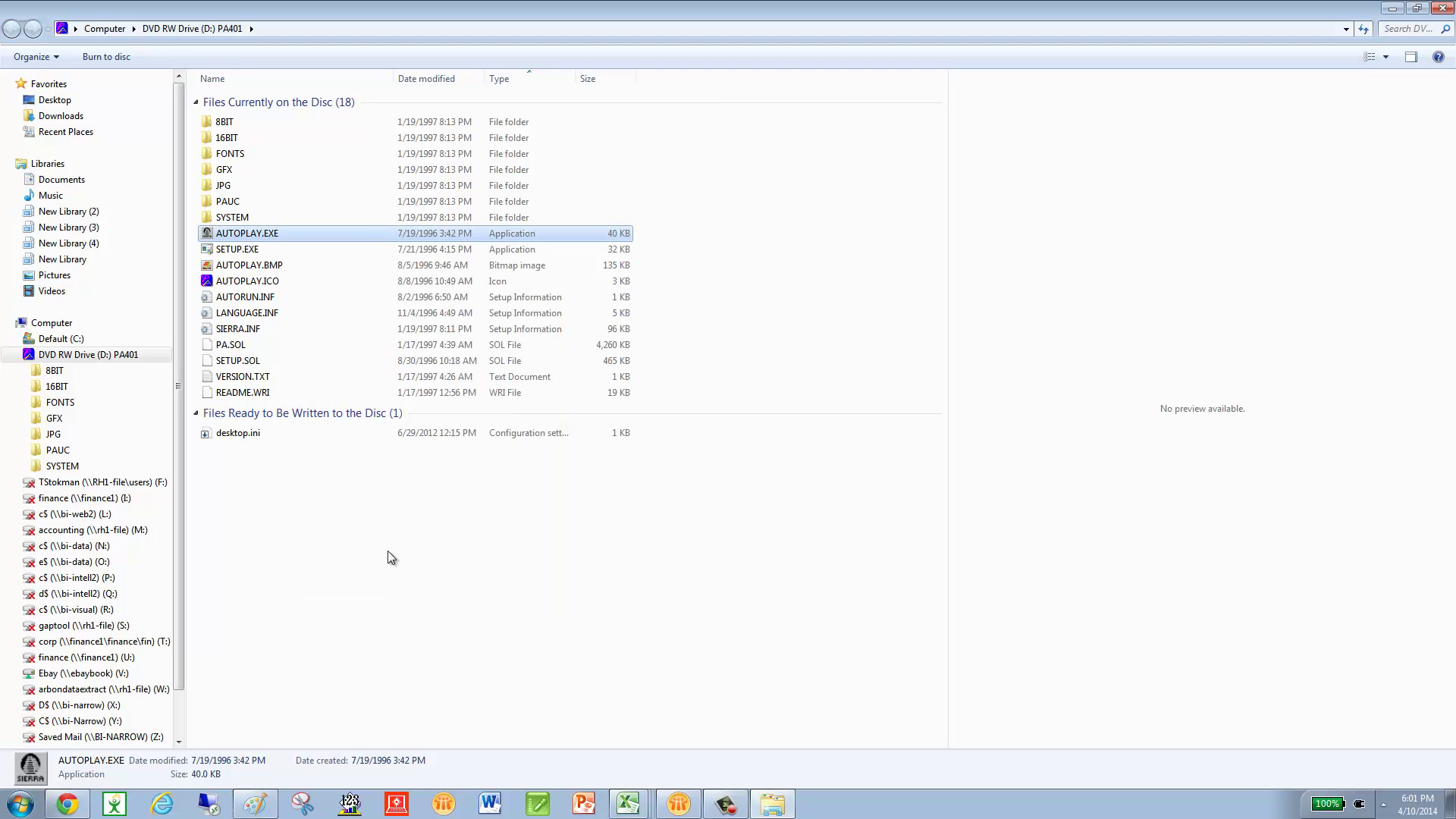
# Step: Give SETUP.EXE Windows XP (Service Pack 3) compatibility, 256 colors and run as administrator
pyautogui.rightClick(236, 252)
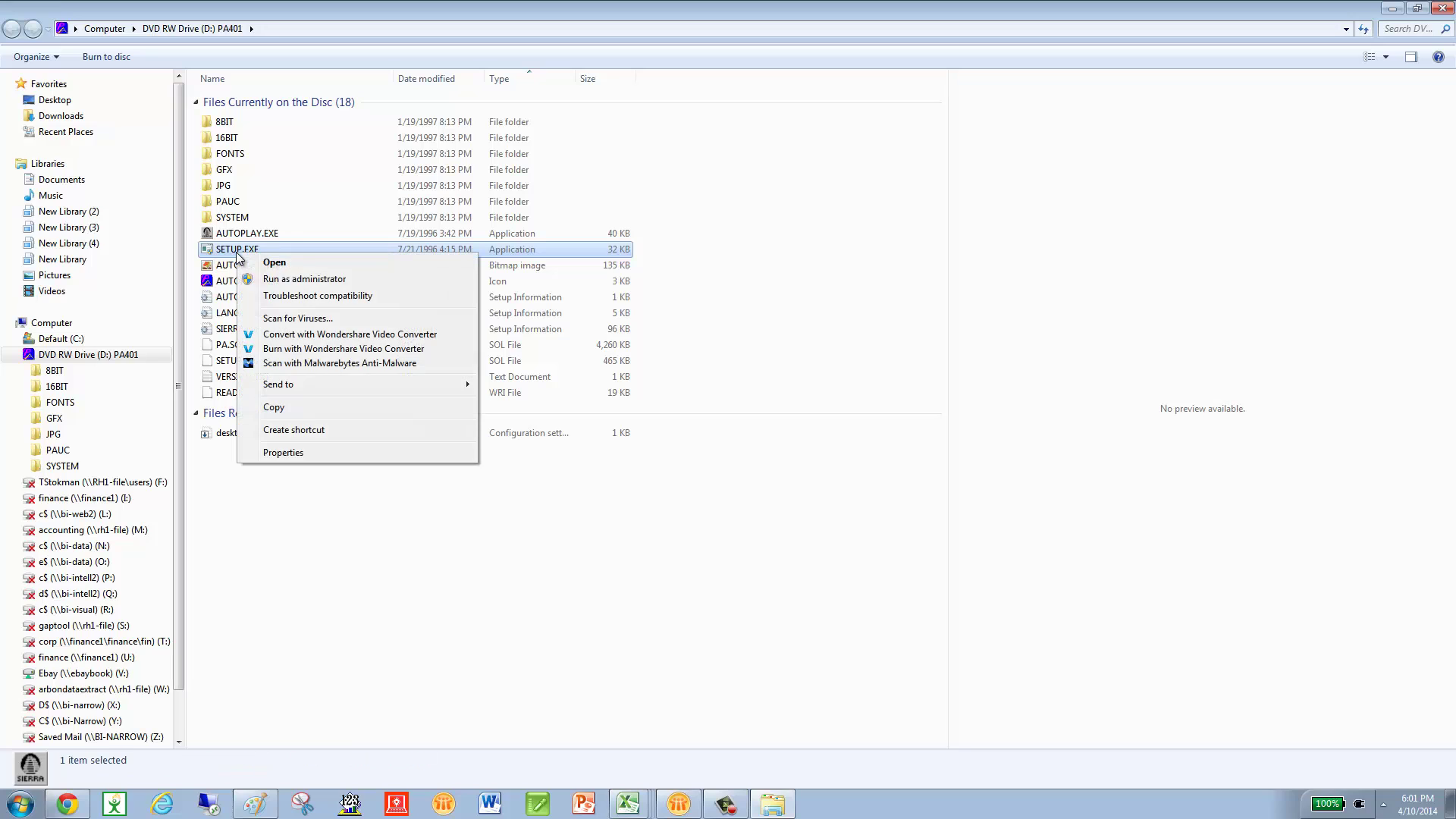
pyautogui.click(300, 453)
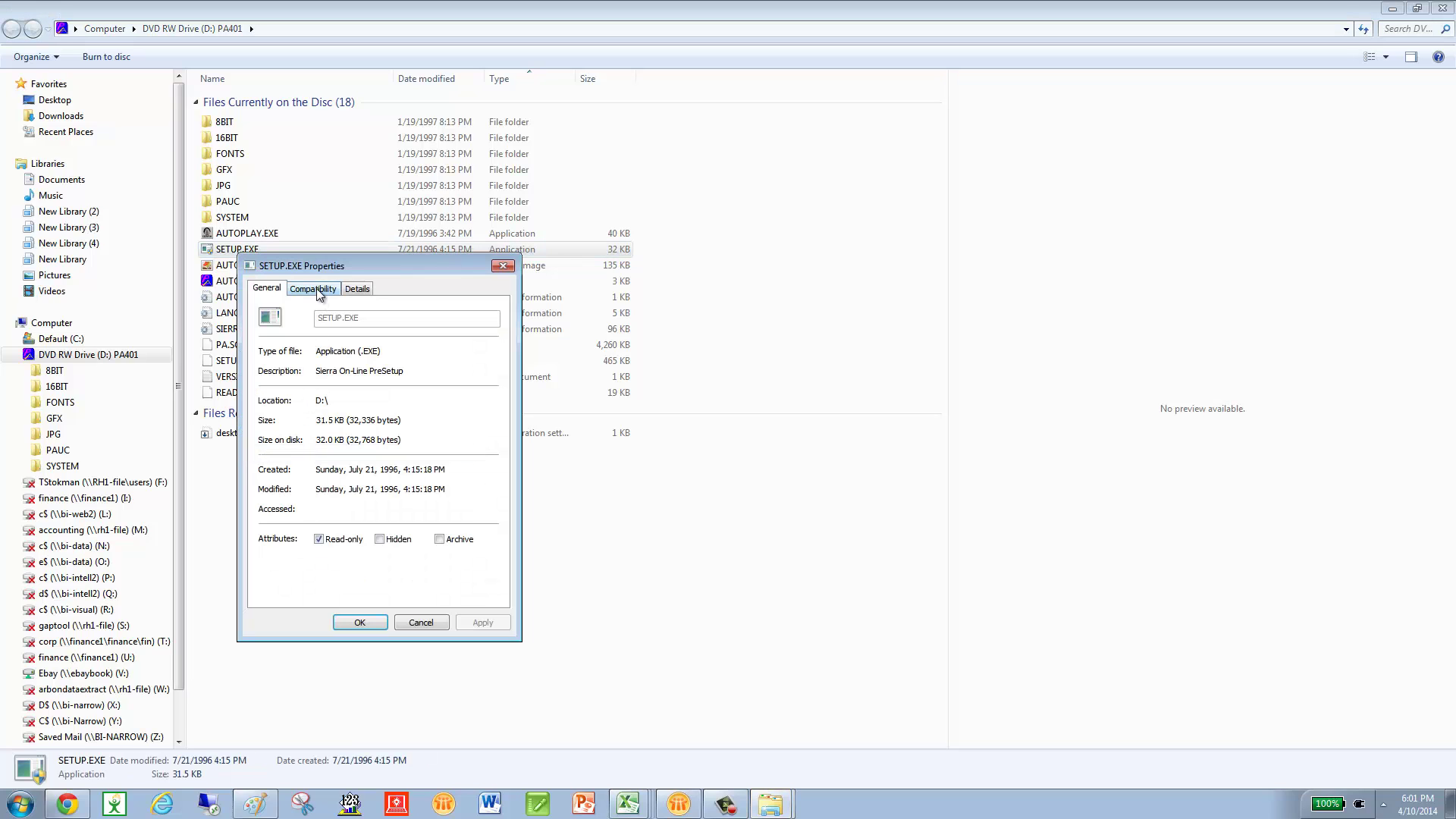
pyautogui.click(319, 291)
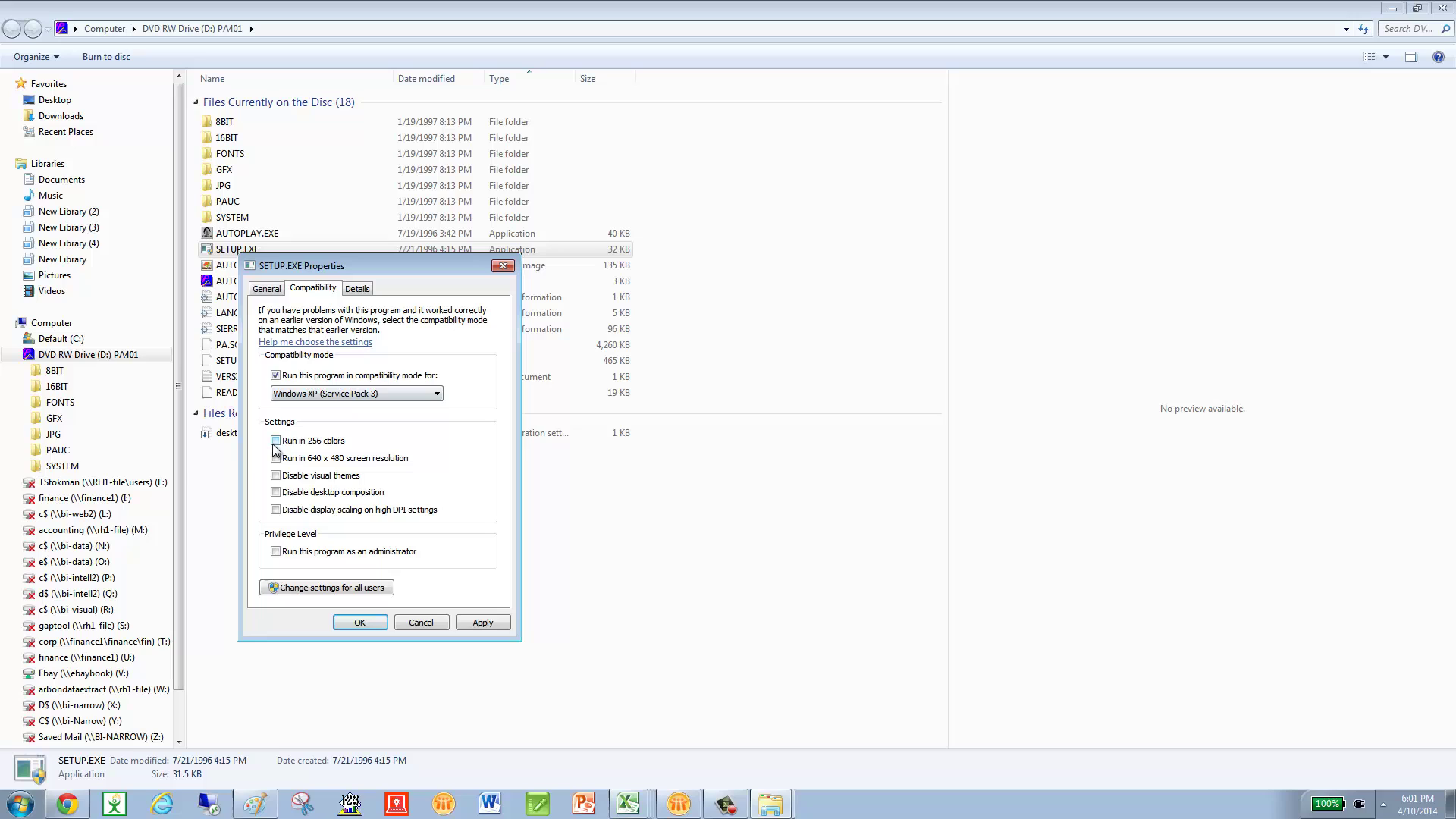
pyautogui.click(275, 441)
pyautogui.click(276, 553)
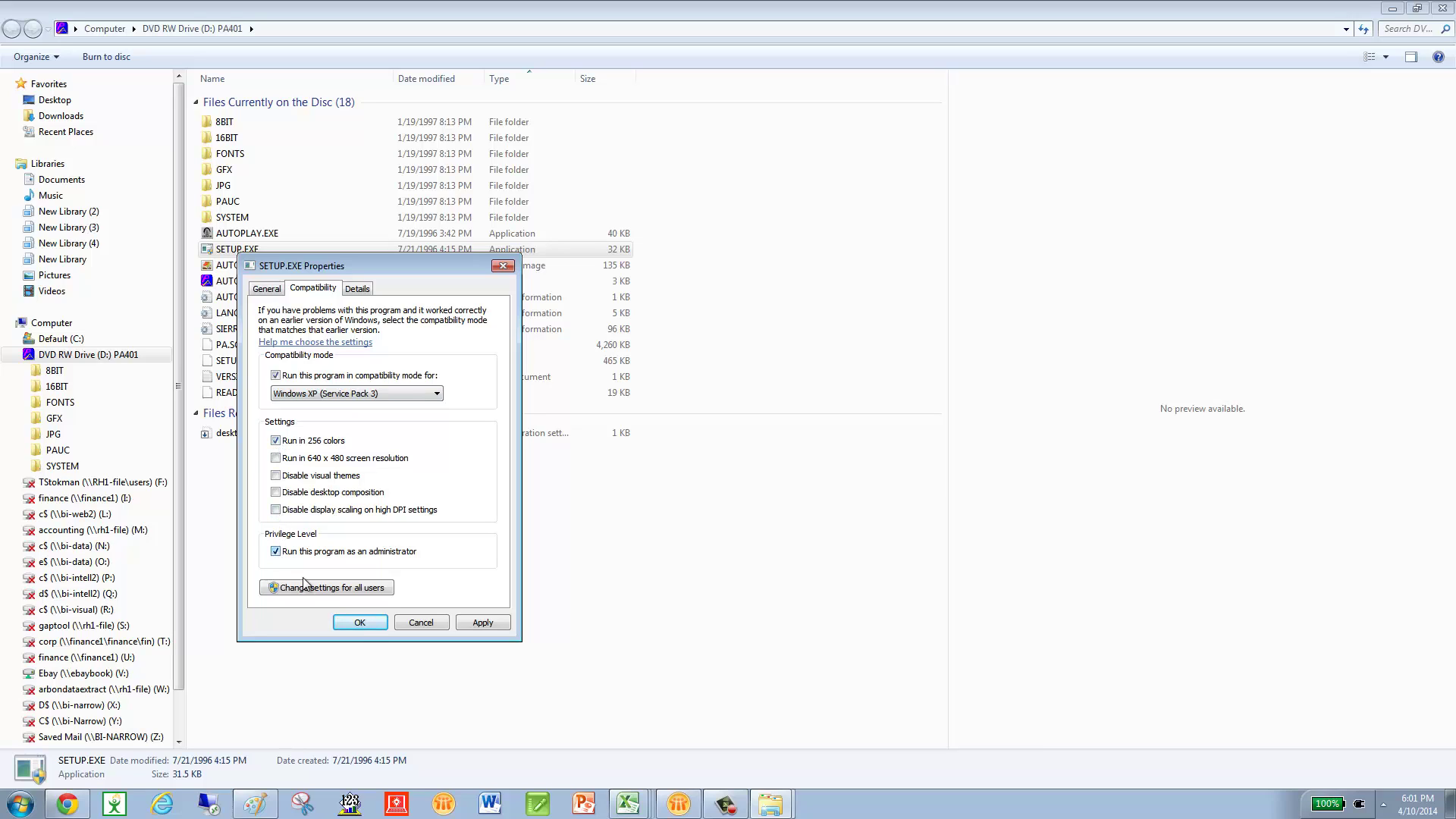
pyautogui.click(361, 623)
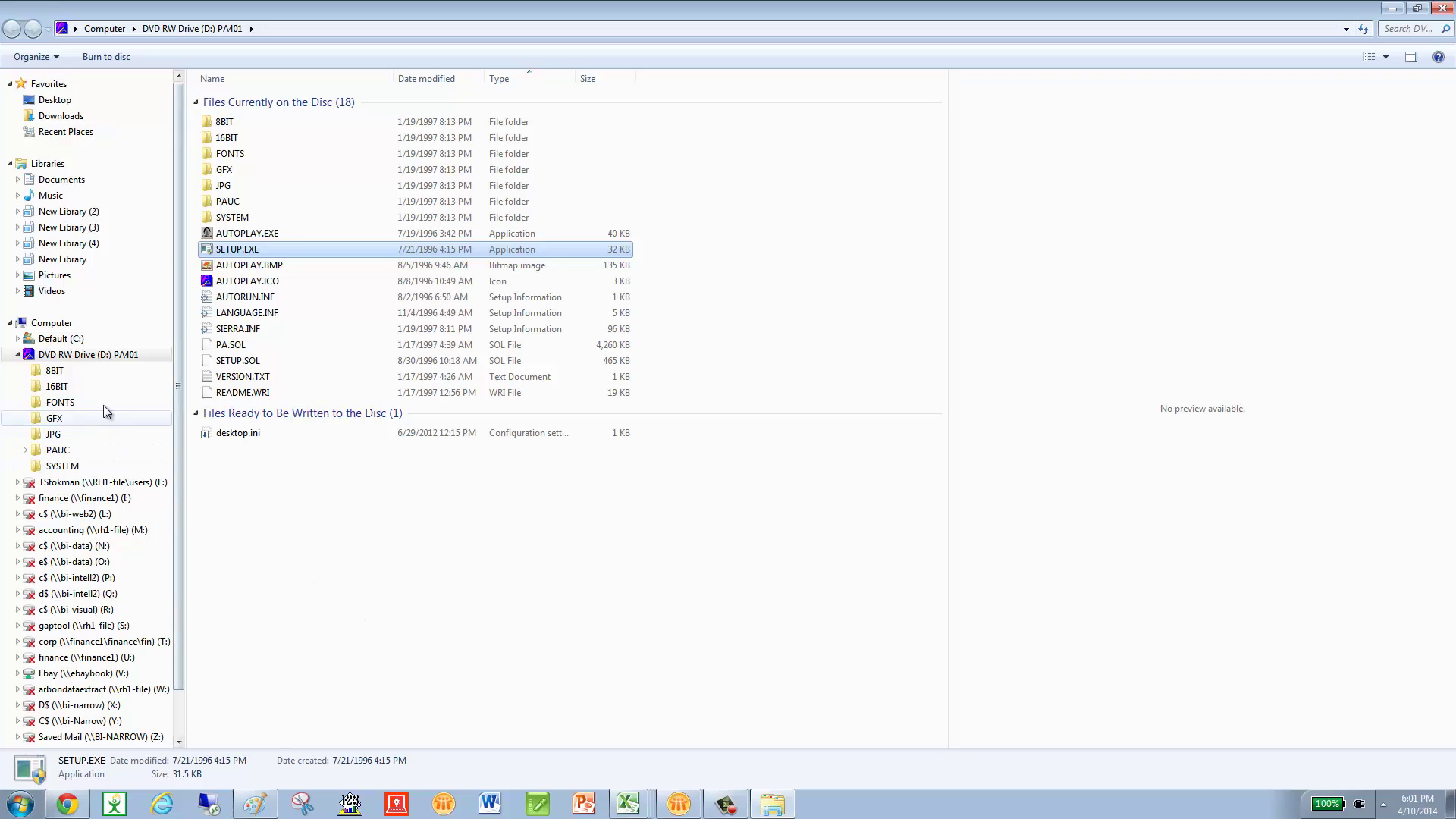
# Step: Browse the 8BIT, 16BIT and GFX folders, then sort FONTS by type to put FONT_IST.EXE first
pyautogui.click(56, 373)
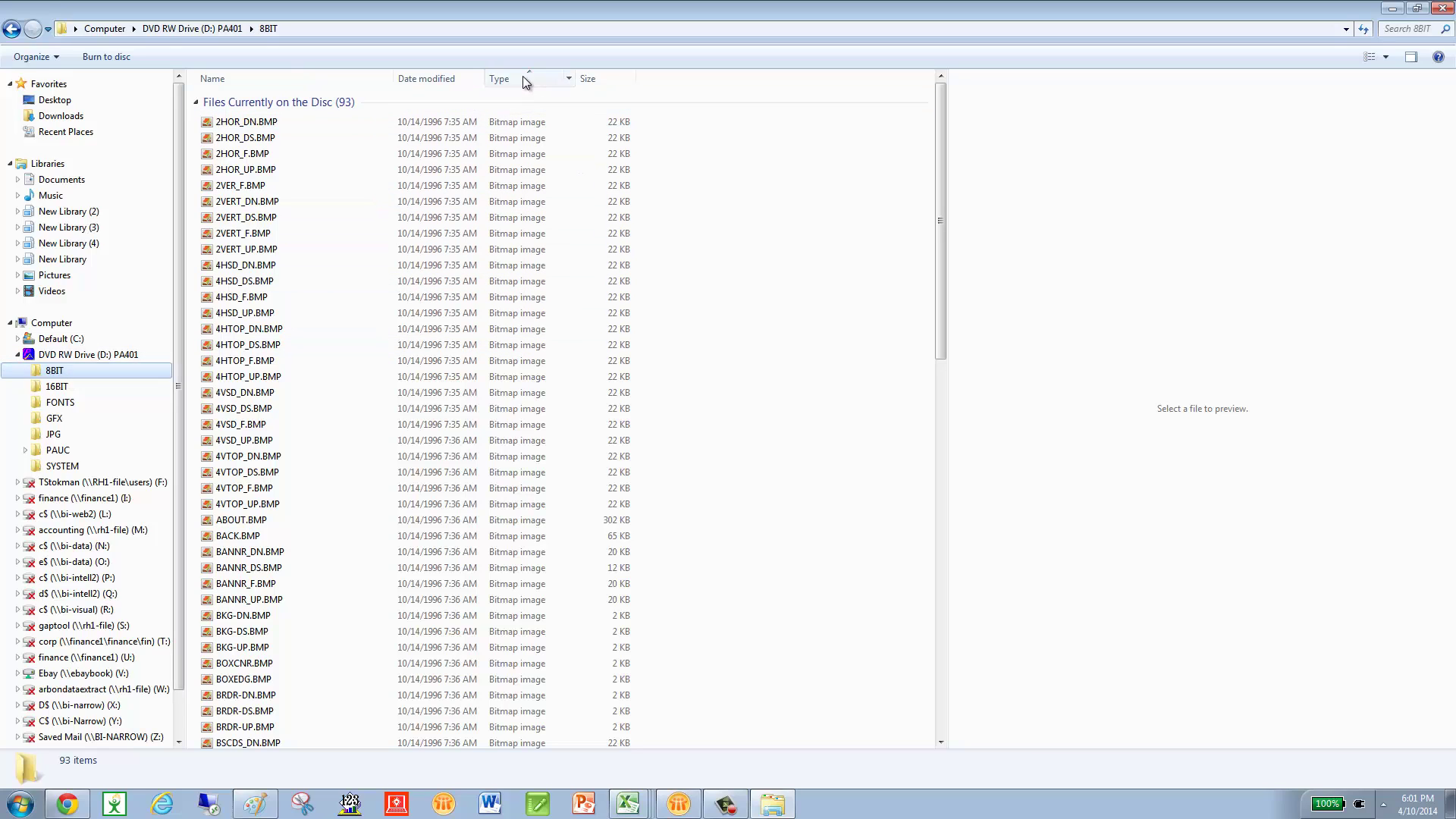
pyautogui.click(72, 388)
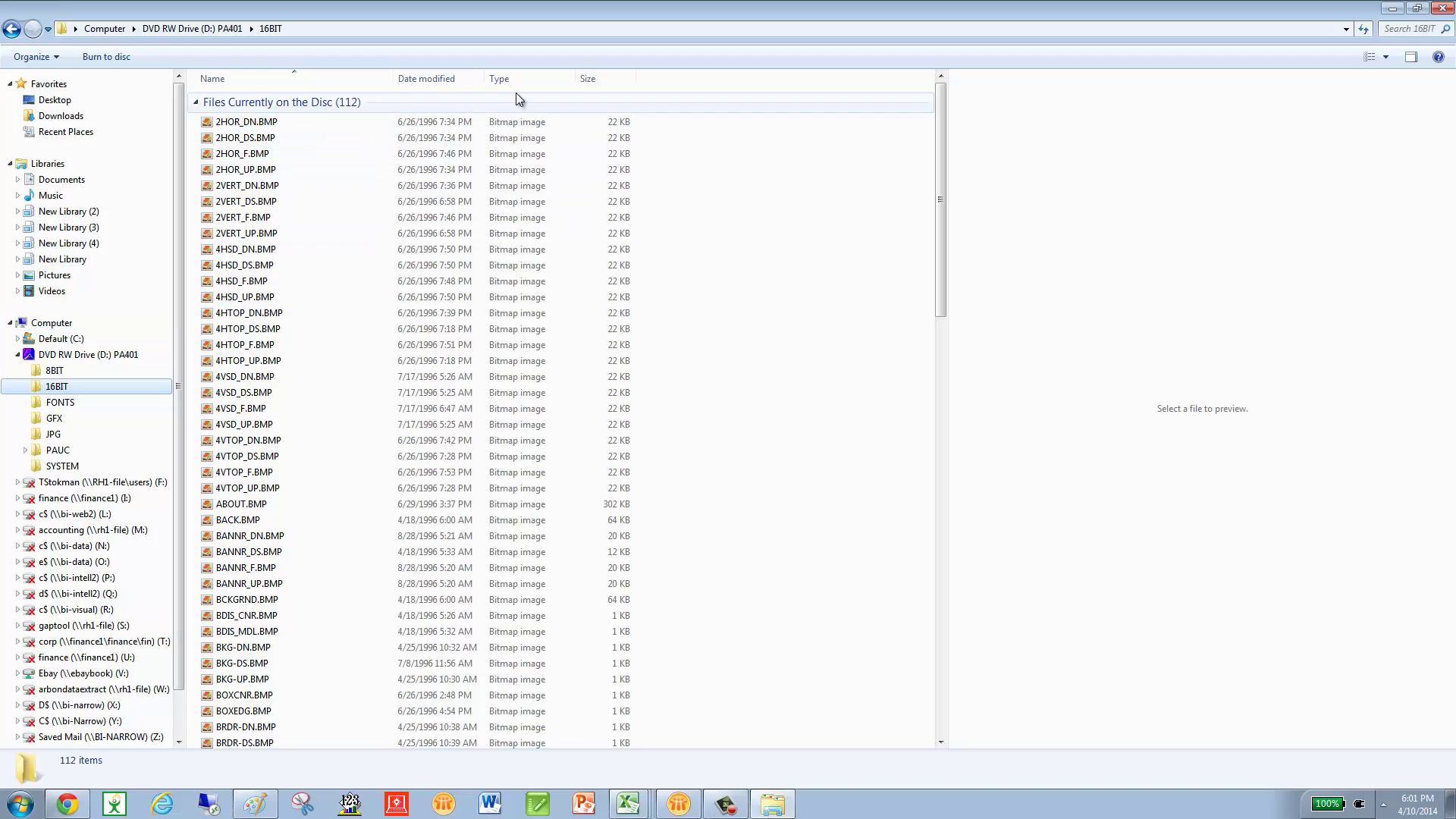
pyautogui.click(66, 407)
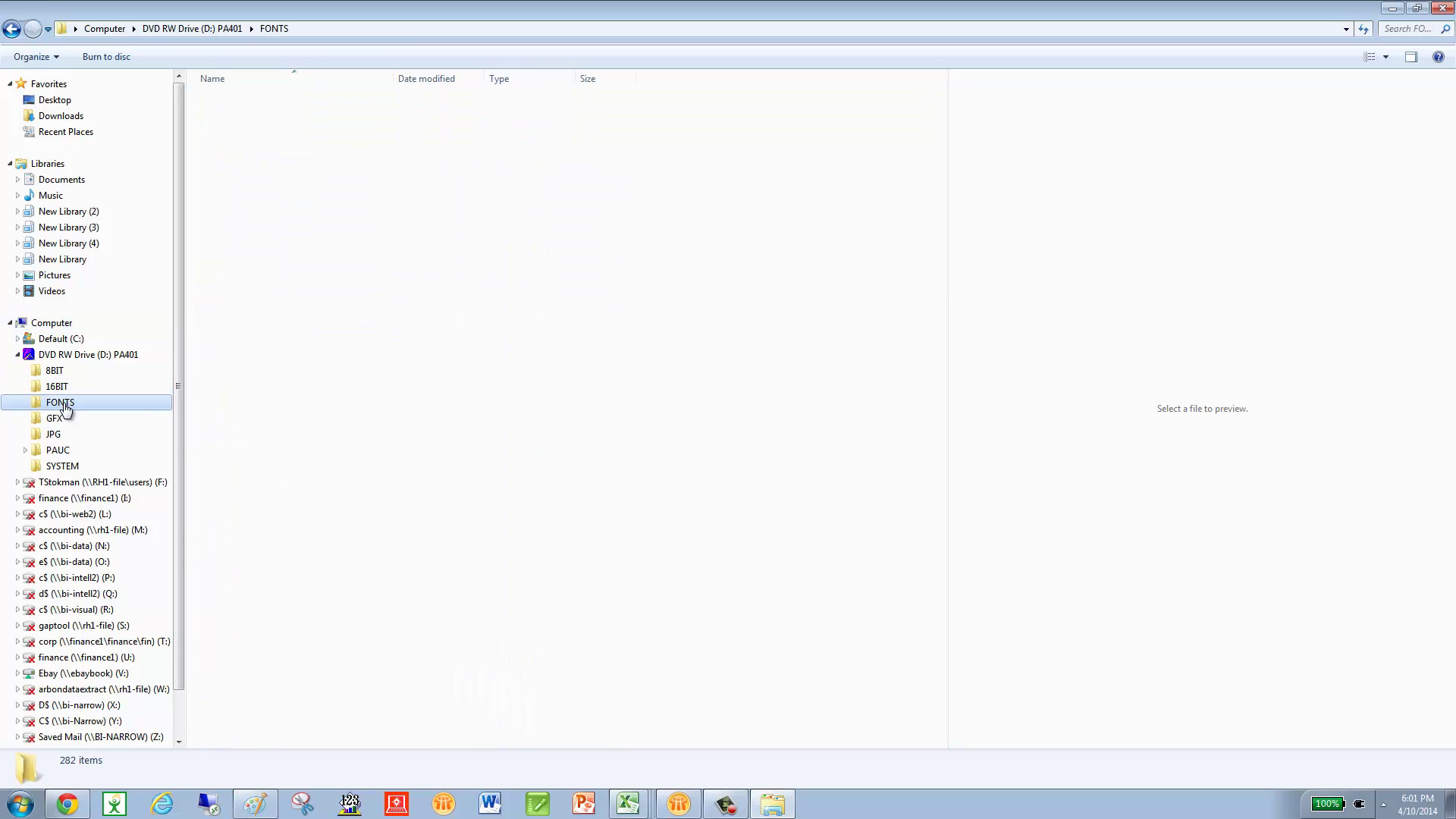
pyautogui.click(529, 79)
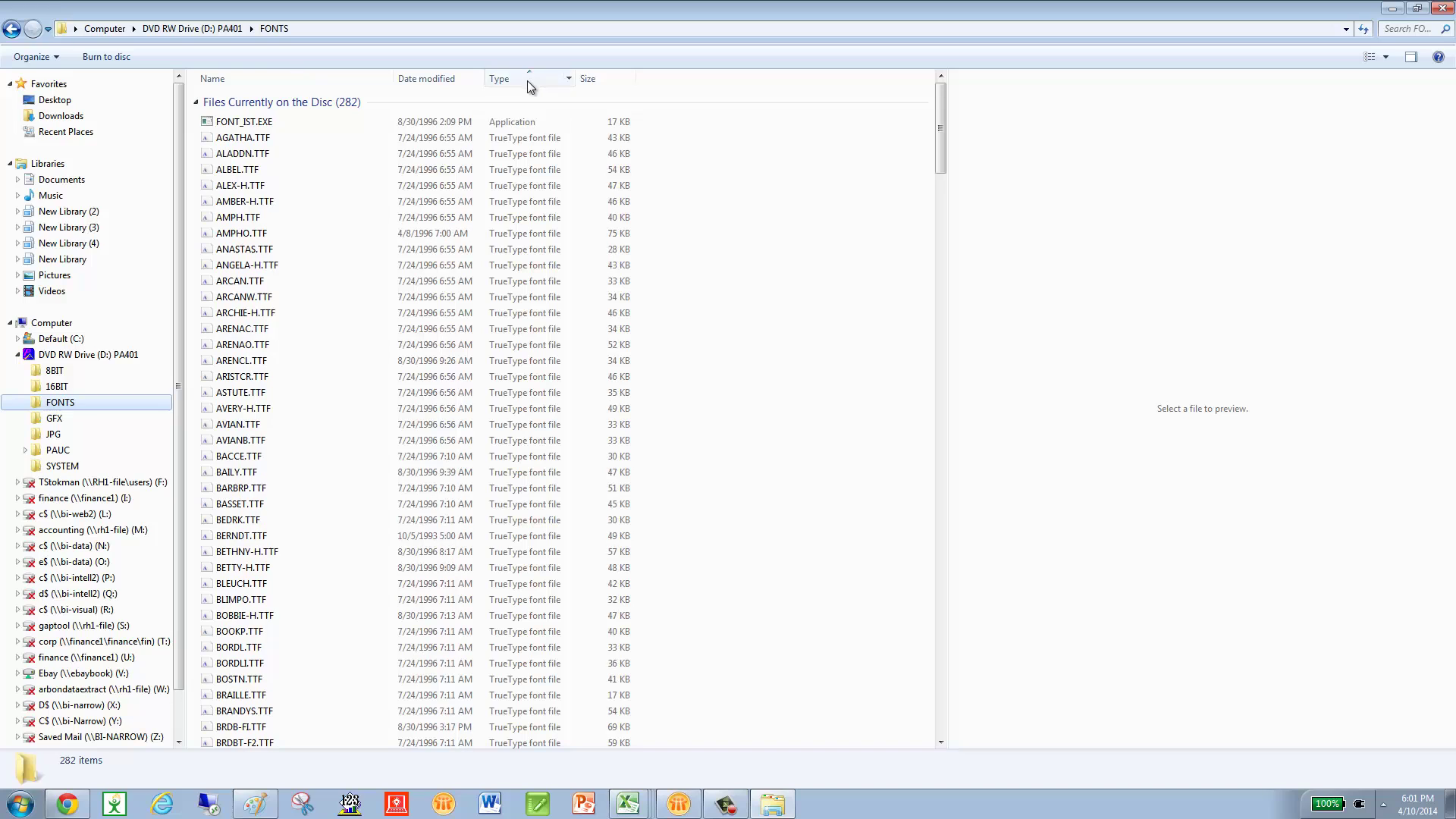
pyautogui.click(66, 418)
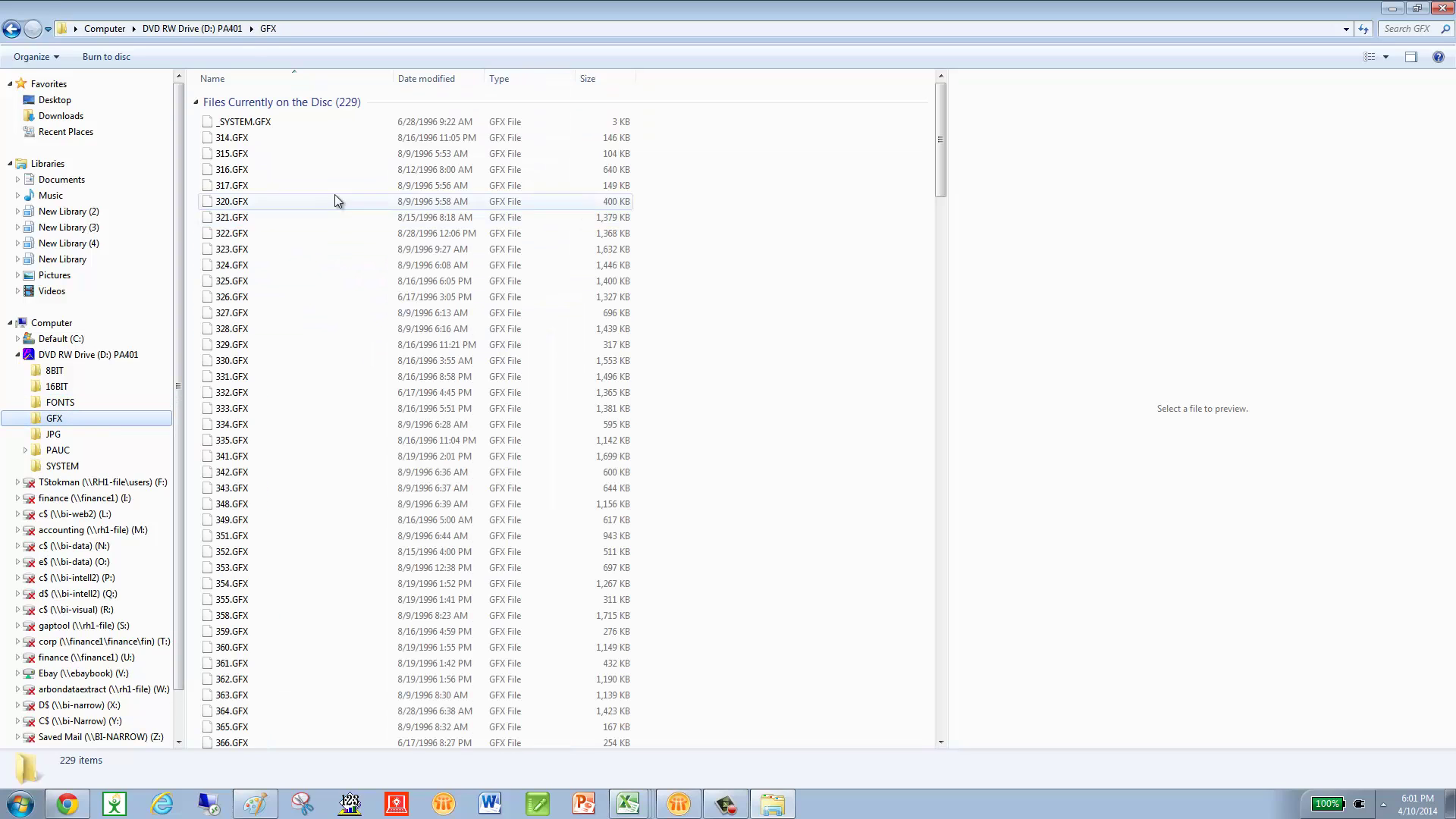
pyautogui.click(534, 80)
pyautogui.click(534, 80)
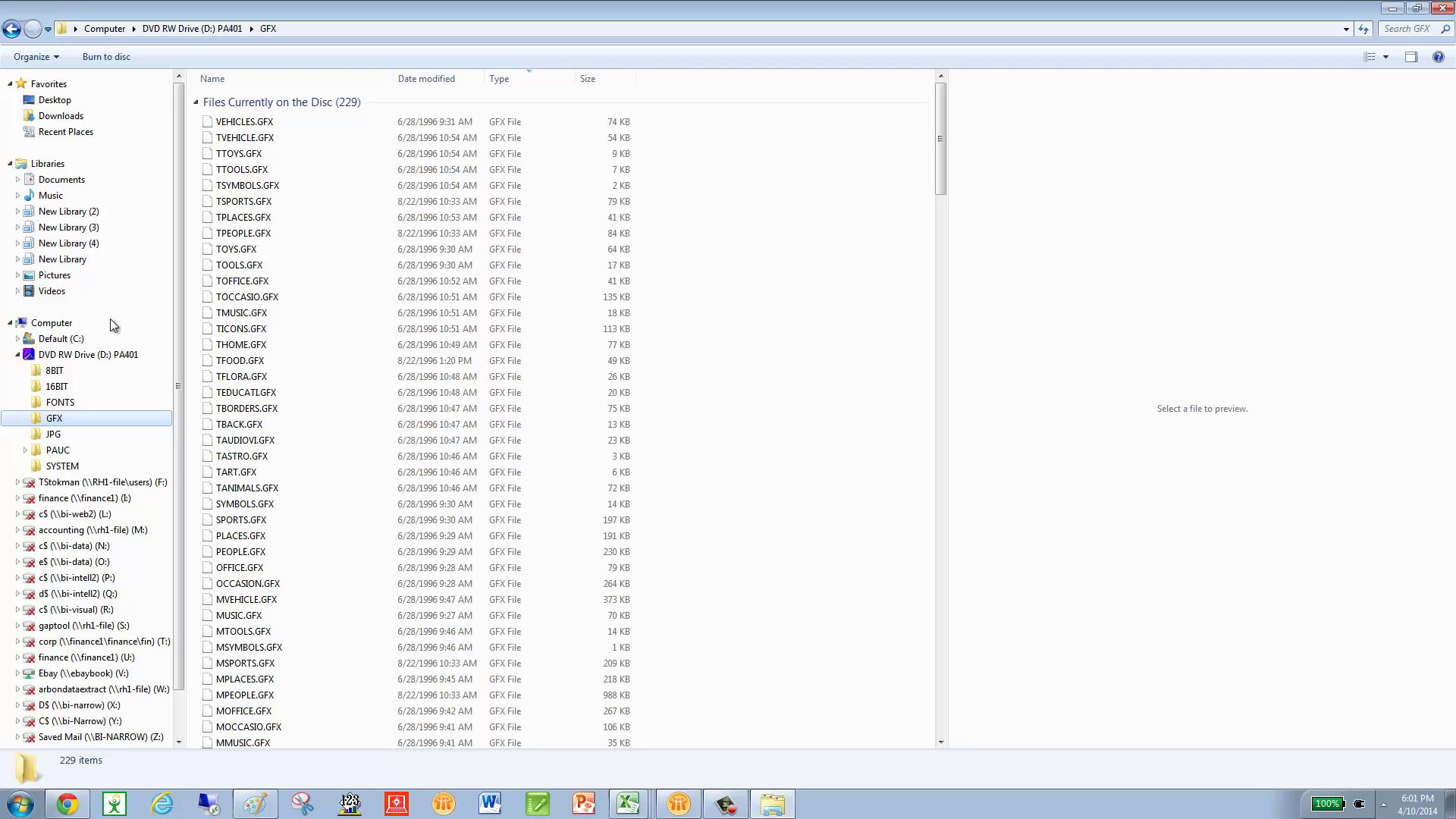
pyautogui.click(73, 402)
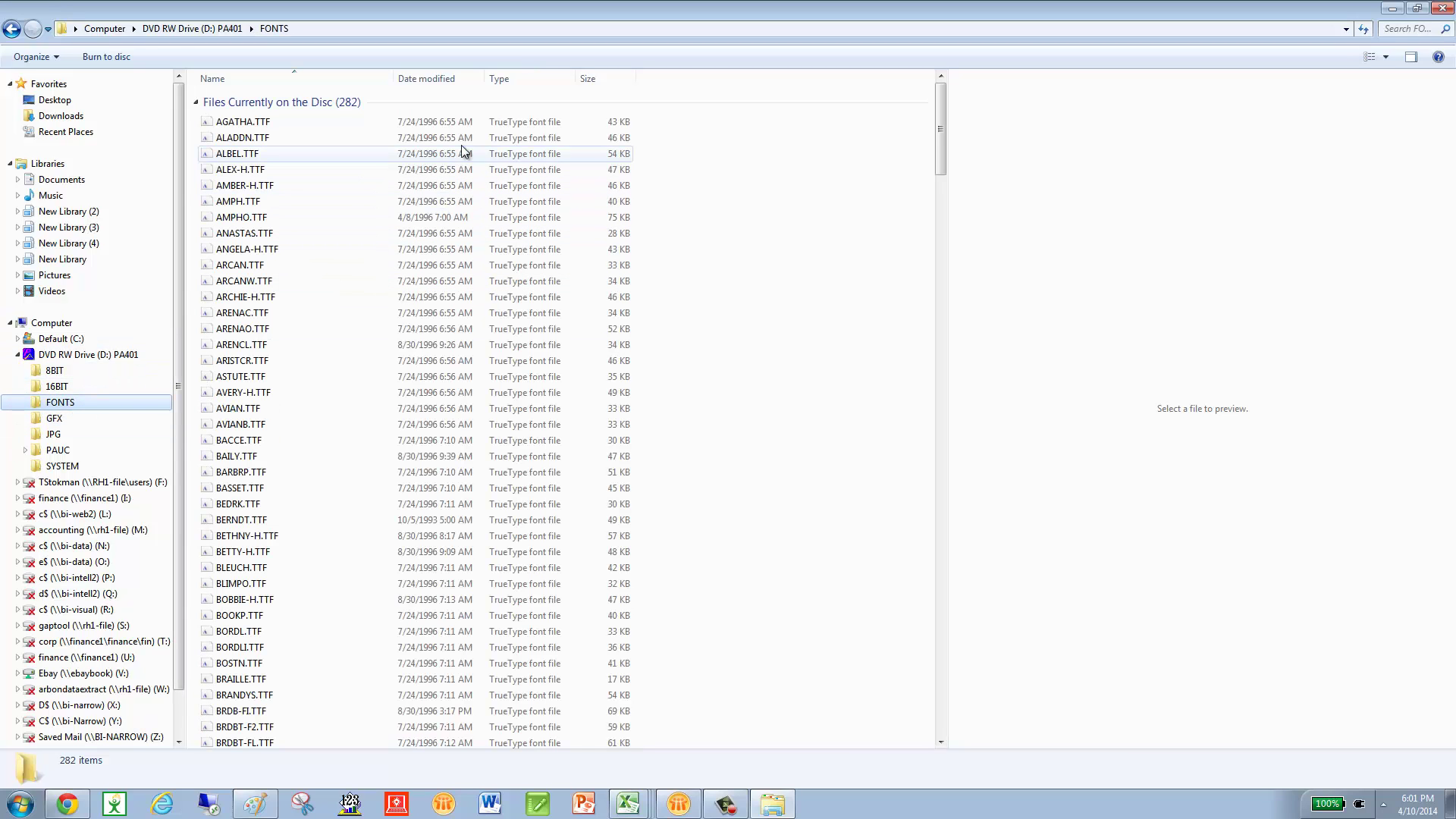
pyautogui.click(500, 85)
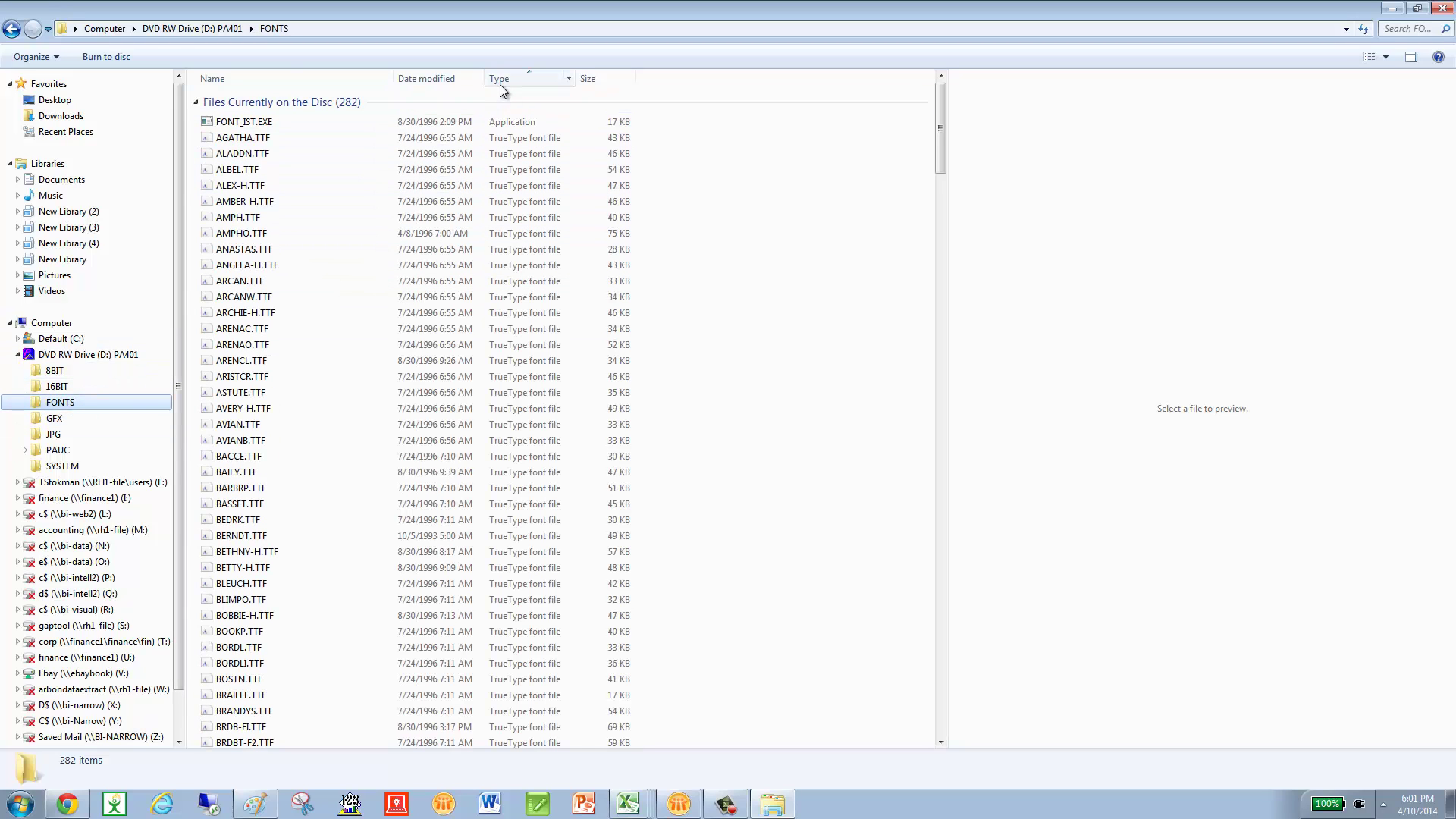
# Step: Set FONT_IST.EXE to Windows XP compatibility mode, 256 colors and run as administrator
pyautogui.rightClick(240, 123)
pyautogui.click(302, 323)
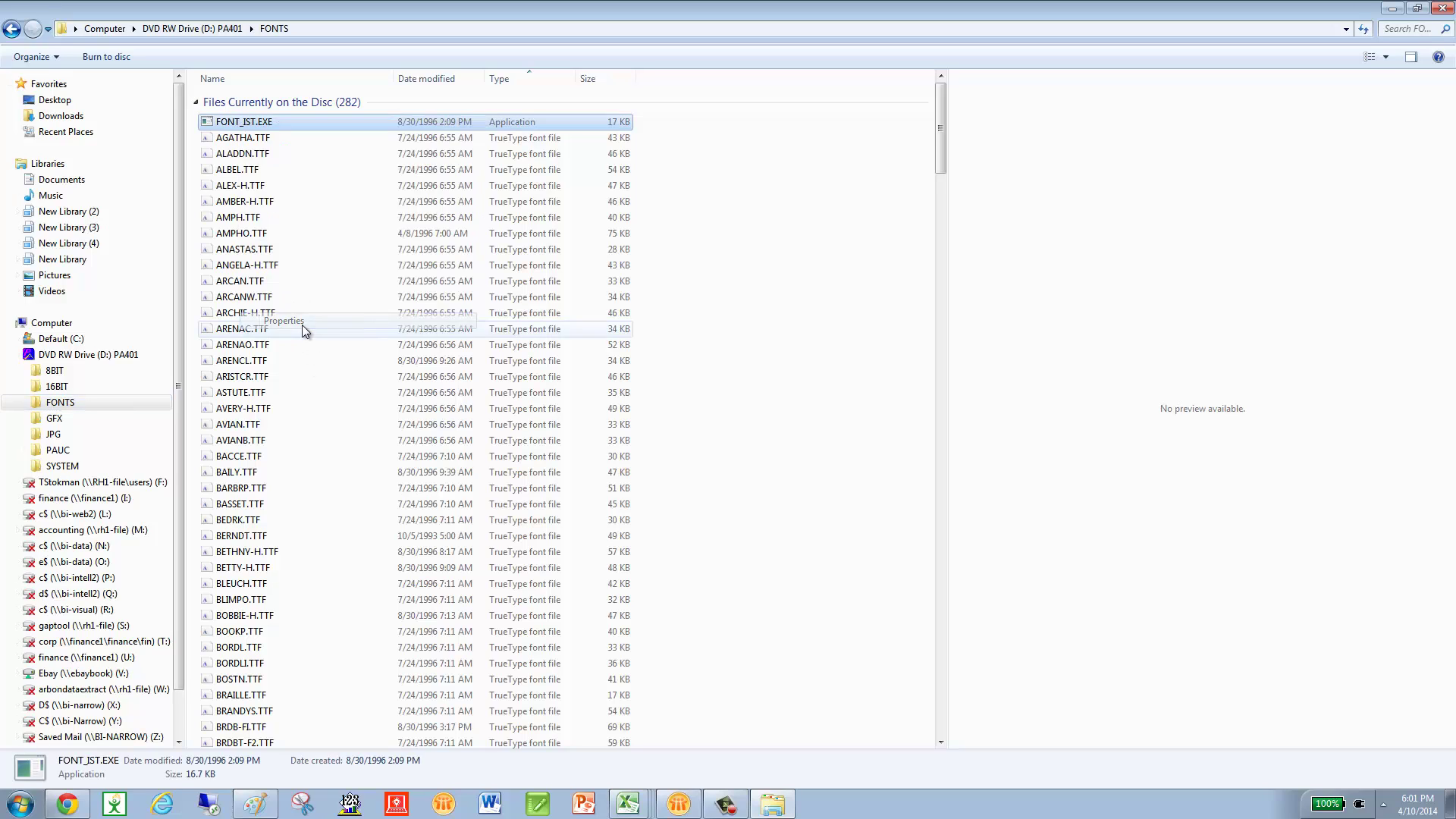
pyautogui.click(322, 160)
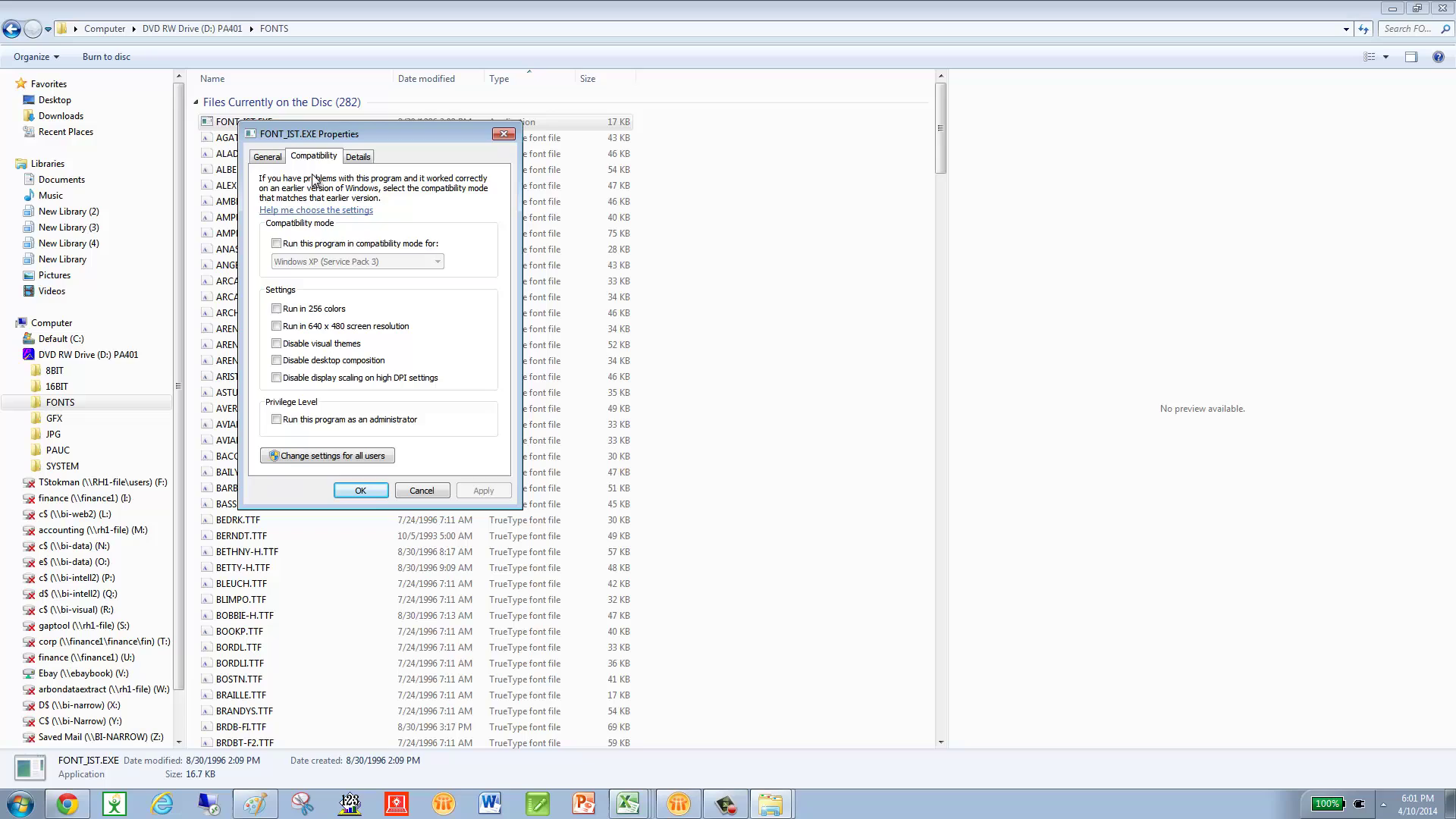
pyautogui.click(277, 244)
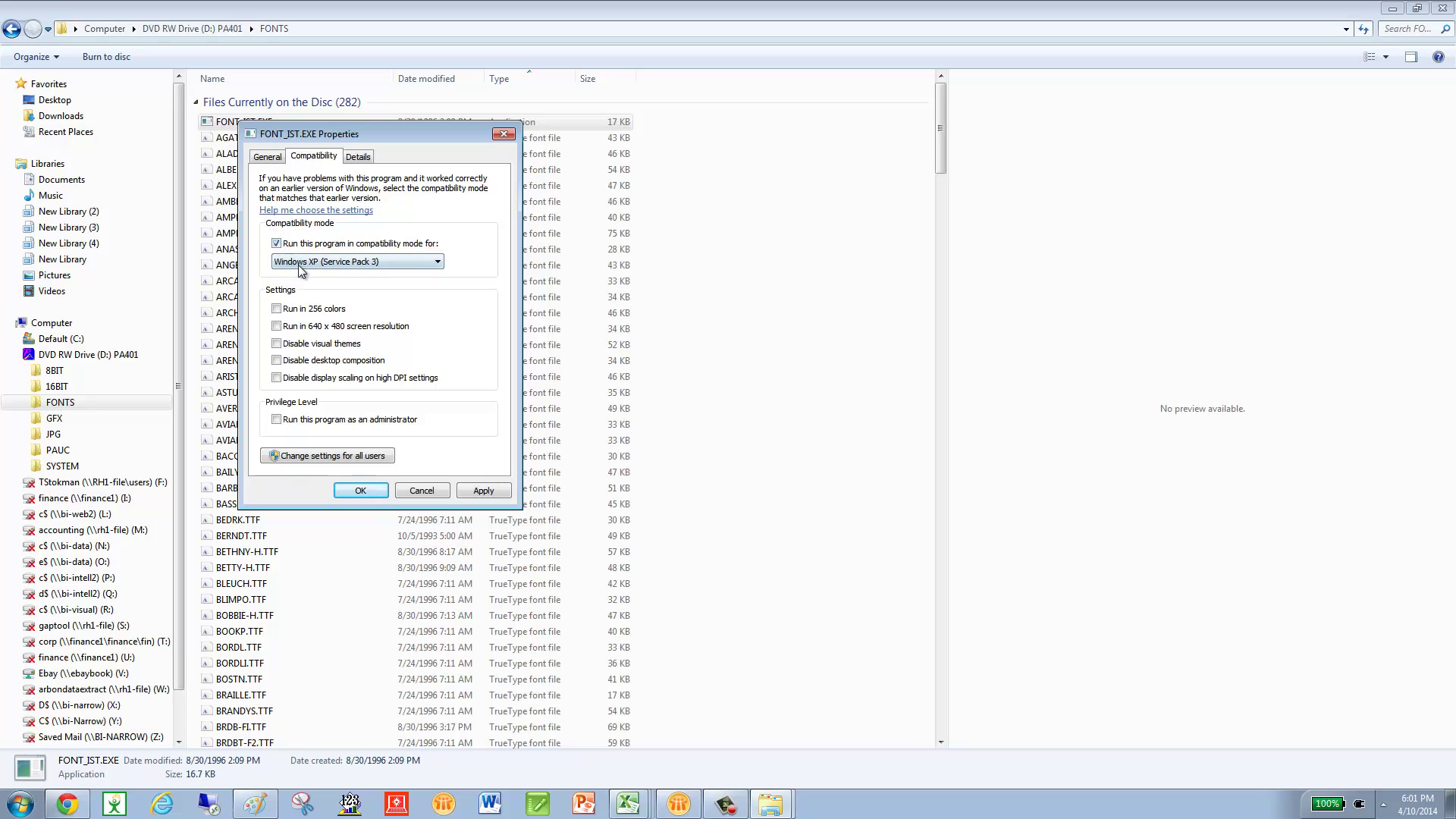
pyautogui.click(277, 309)
pyautogui.click(277, 420)
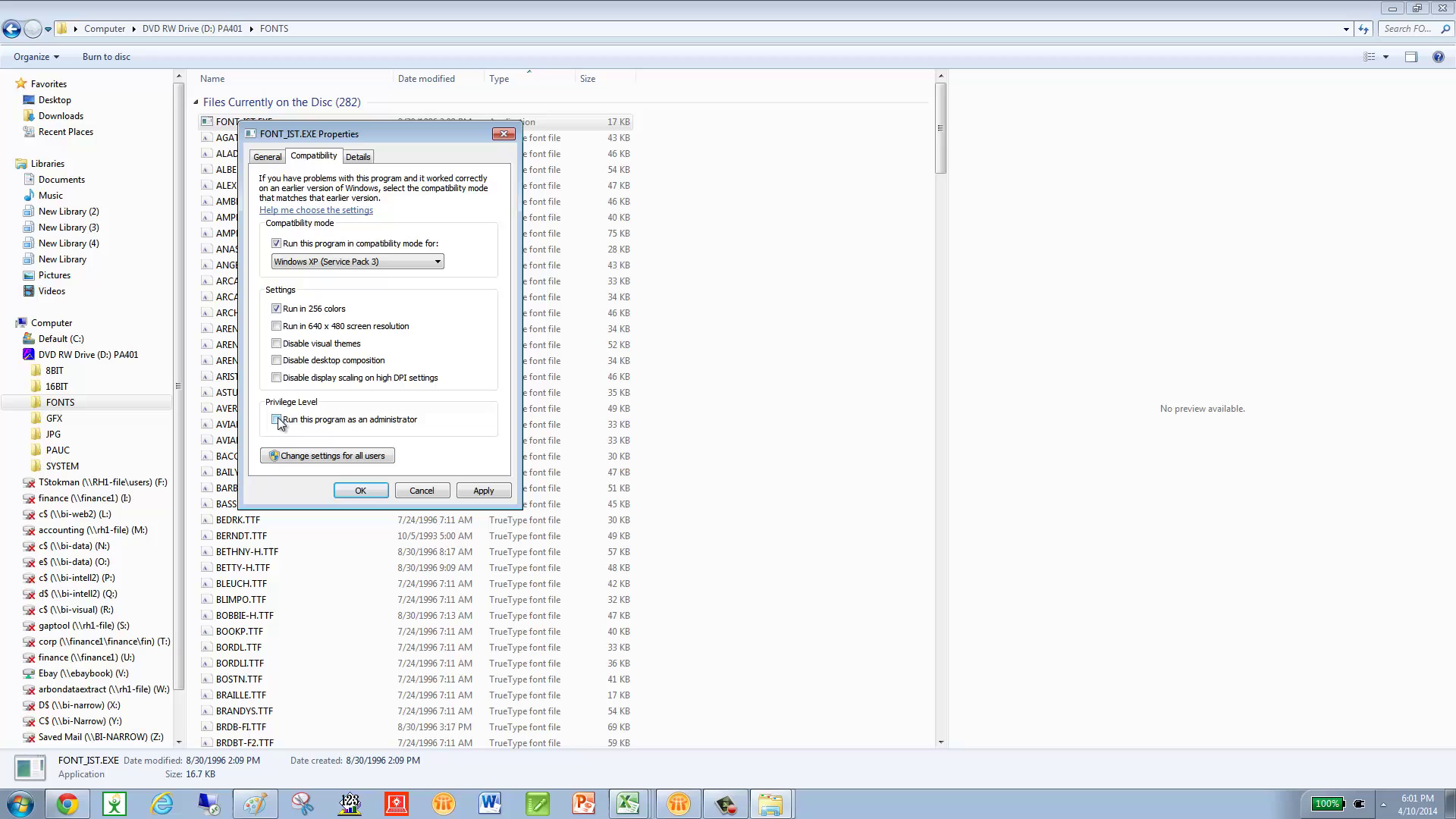
pyautogui.click(361, 490)
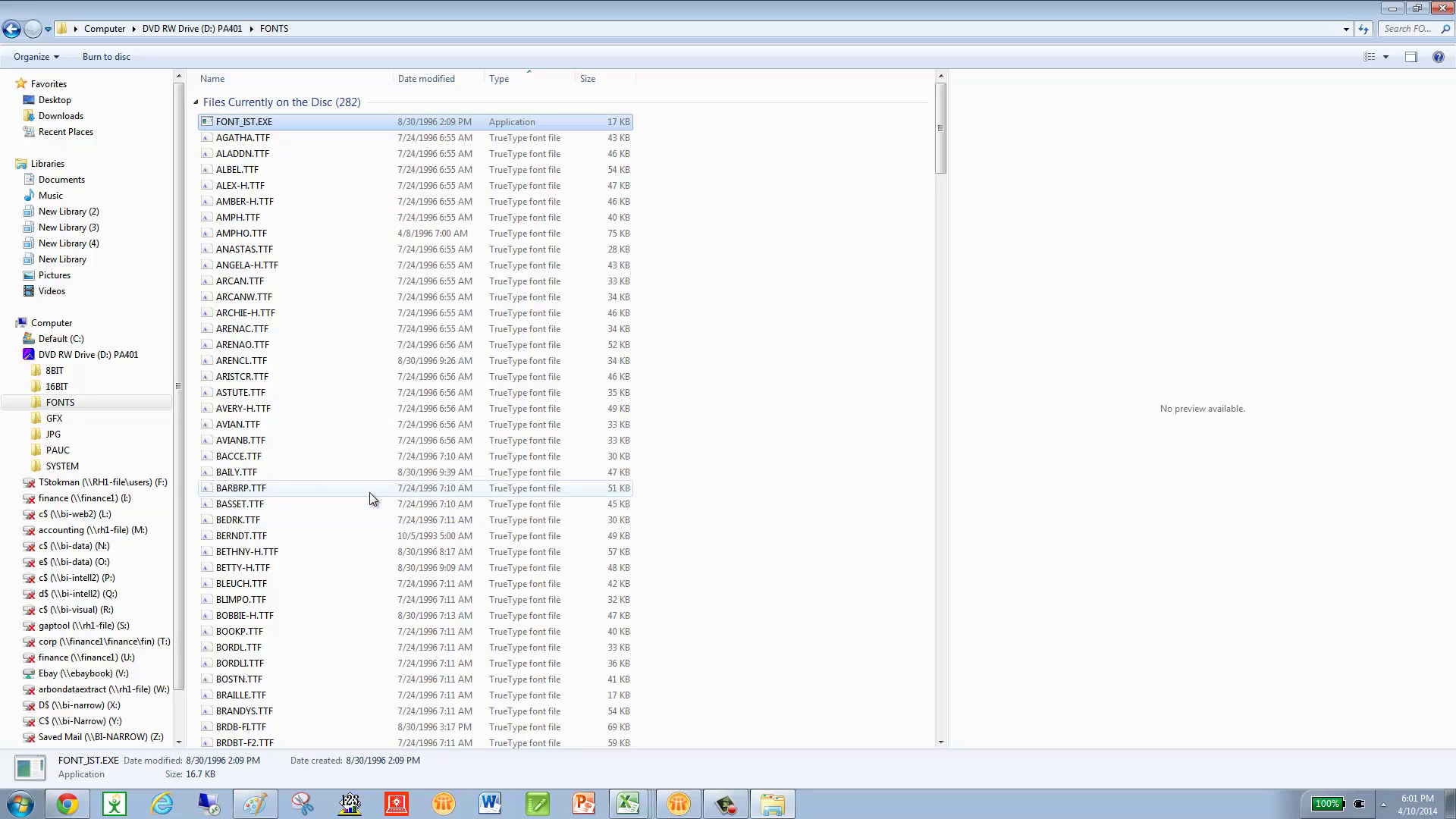
# Step: Sort the JPG folder by type and expand PAUC to reveal its subfolder
pyautogui.click(59, 437)
pyautogui.click(511, 80)
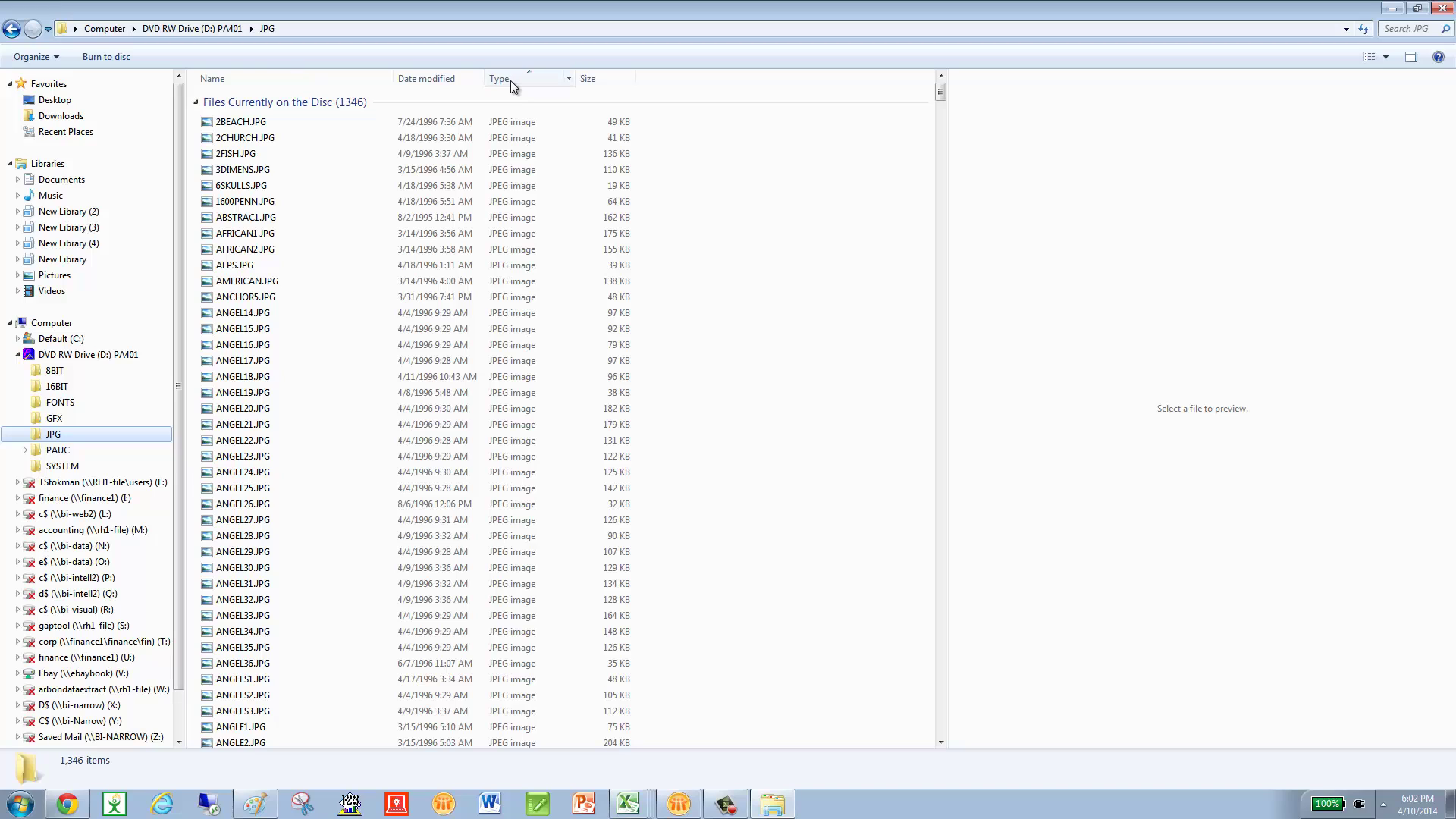
pyautogui.click(516, 80)
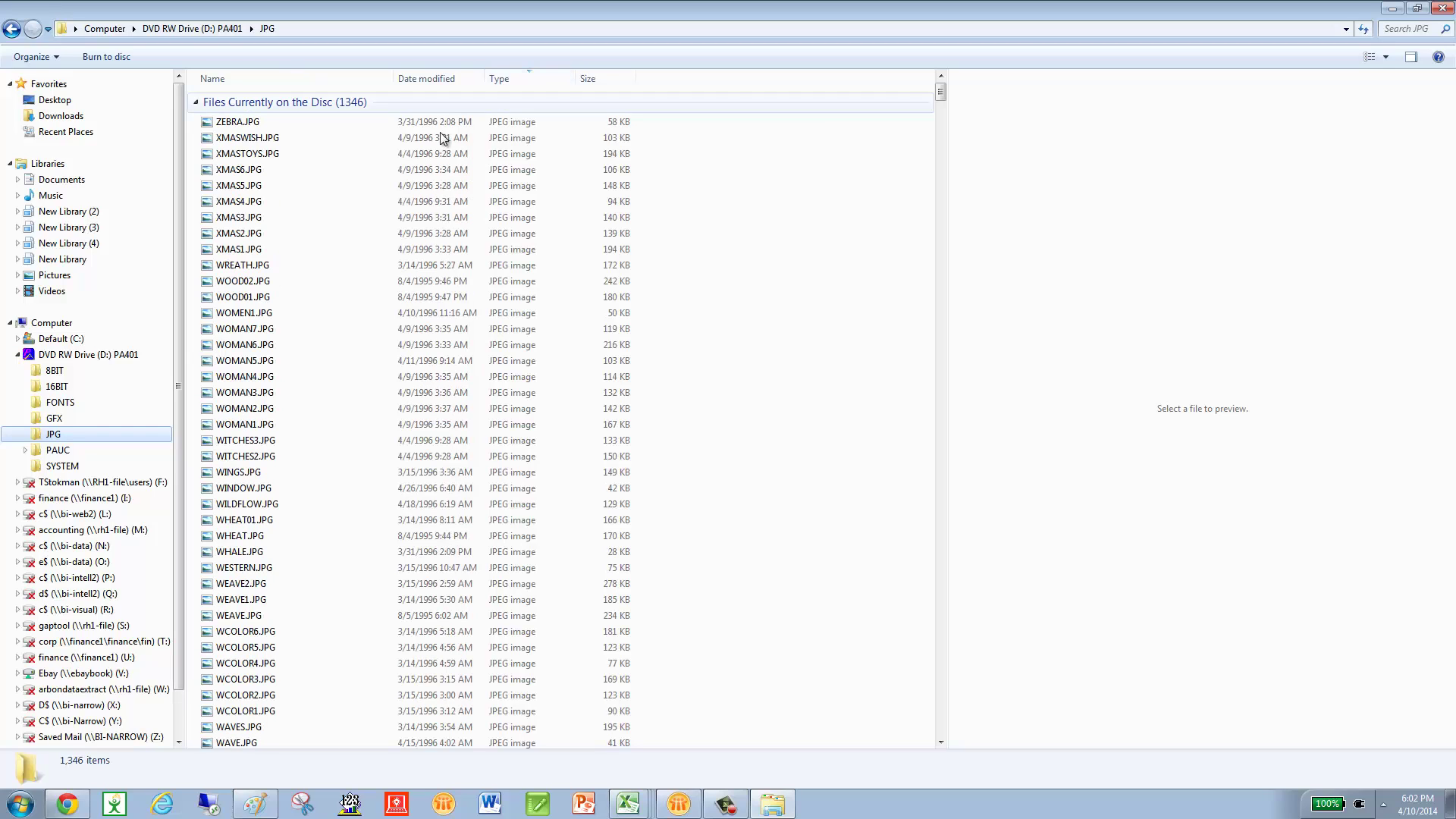
pyautogui.click(25, 450)
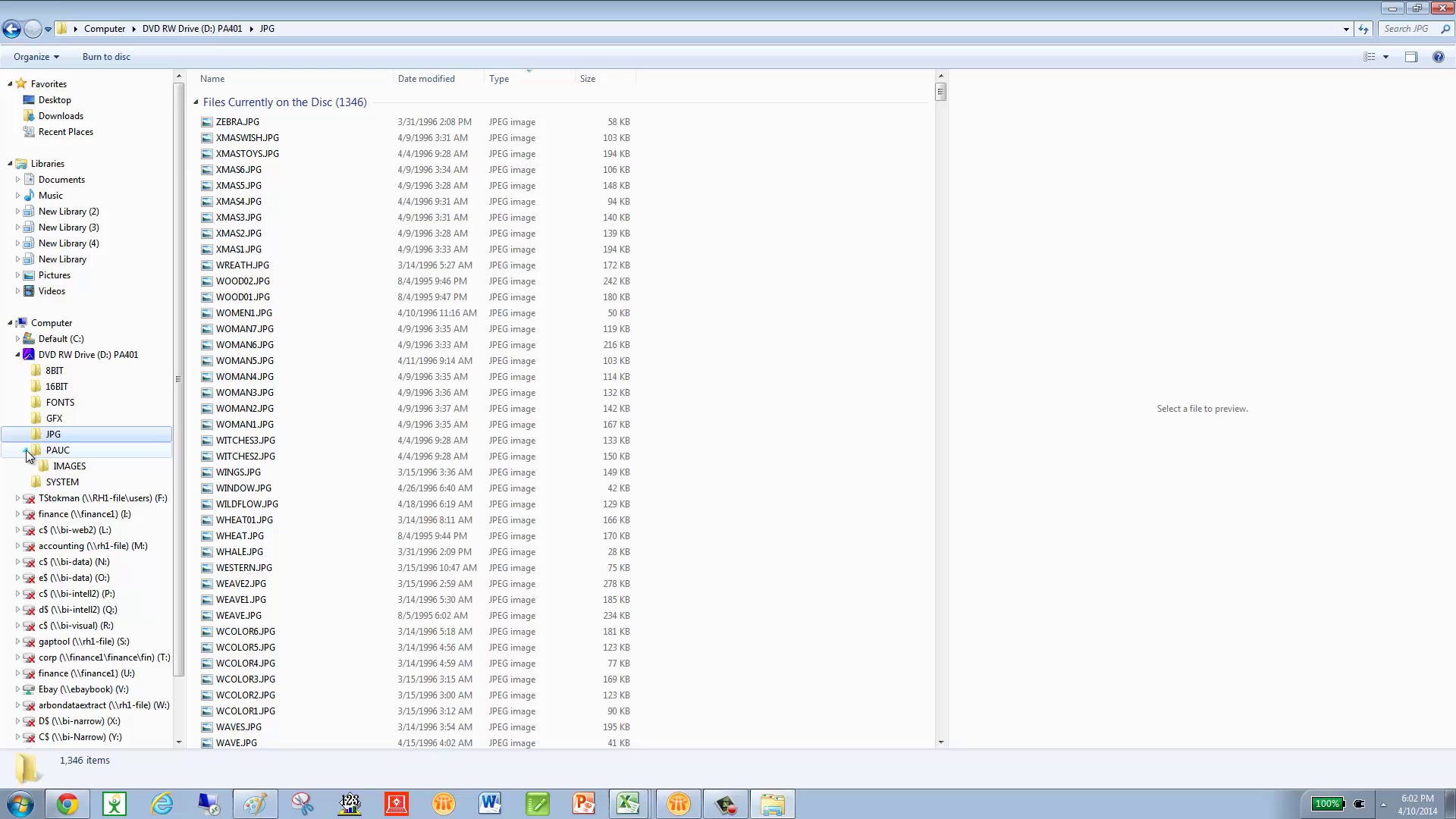
# Step: Sort the PAUC folder by type and turn on Windows XP compatibility mode for CDVIEWER.EXE
pyautogui.click(53, 450)
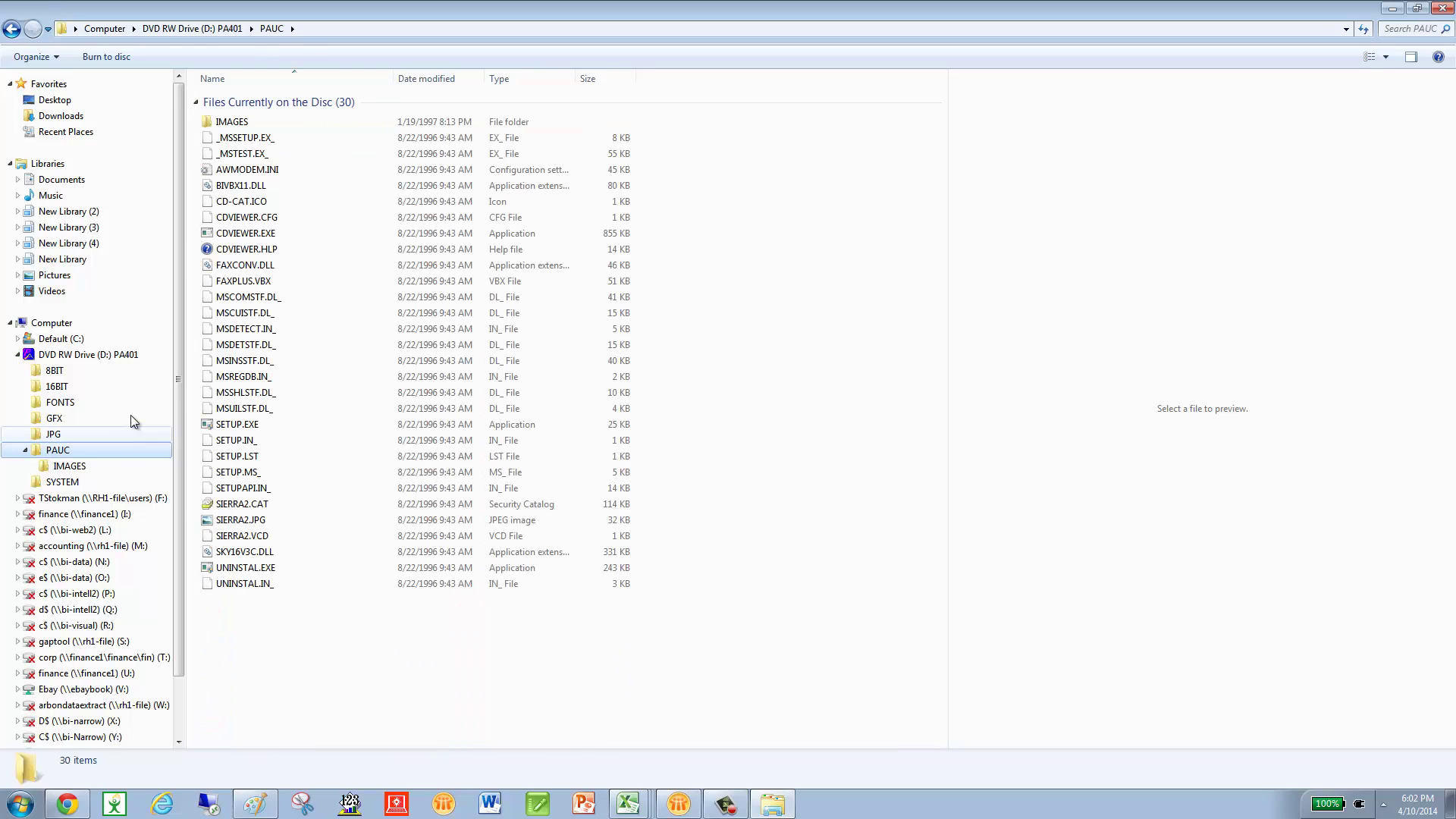
pyautogui.click(529, 78)
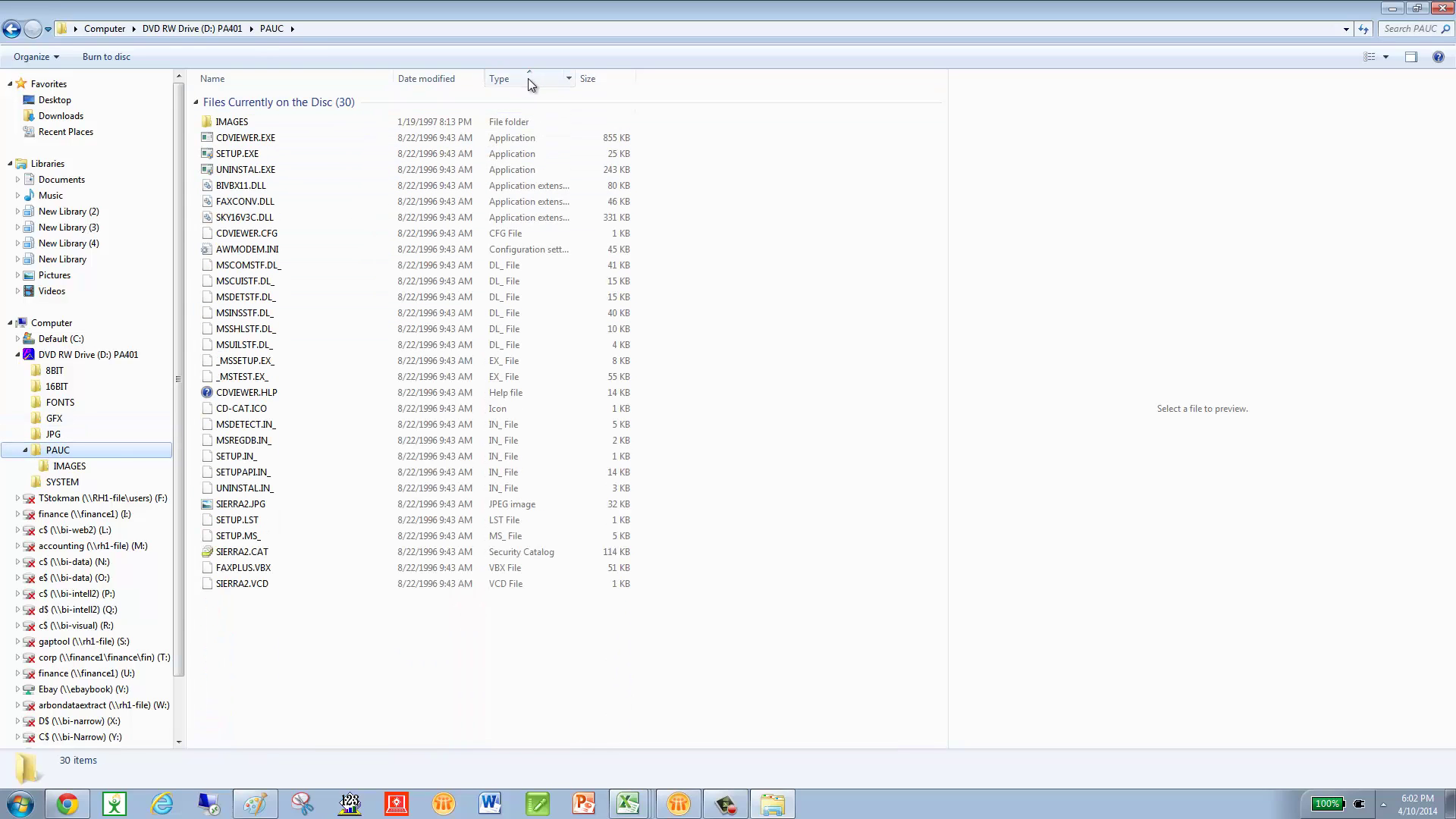
pyautogui.rightClick(238, 139)
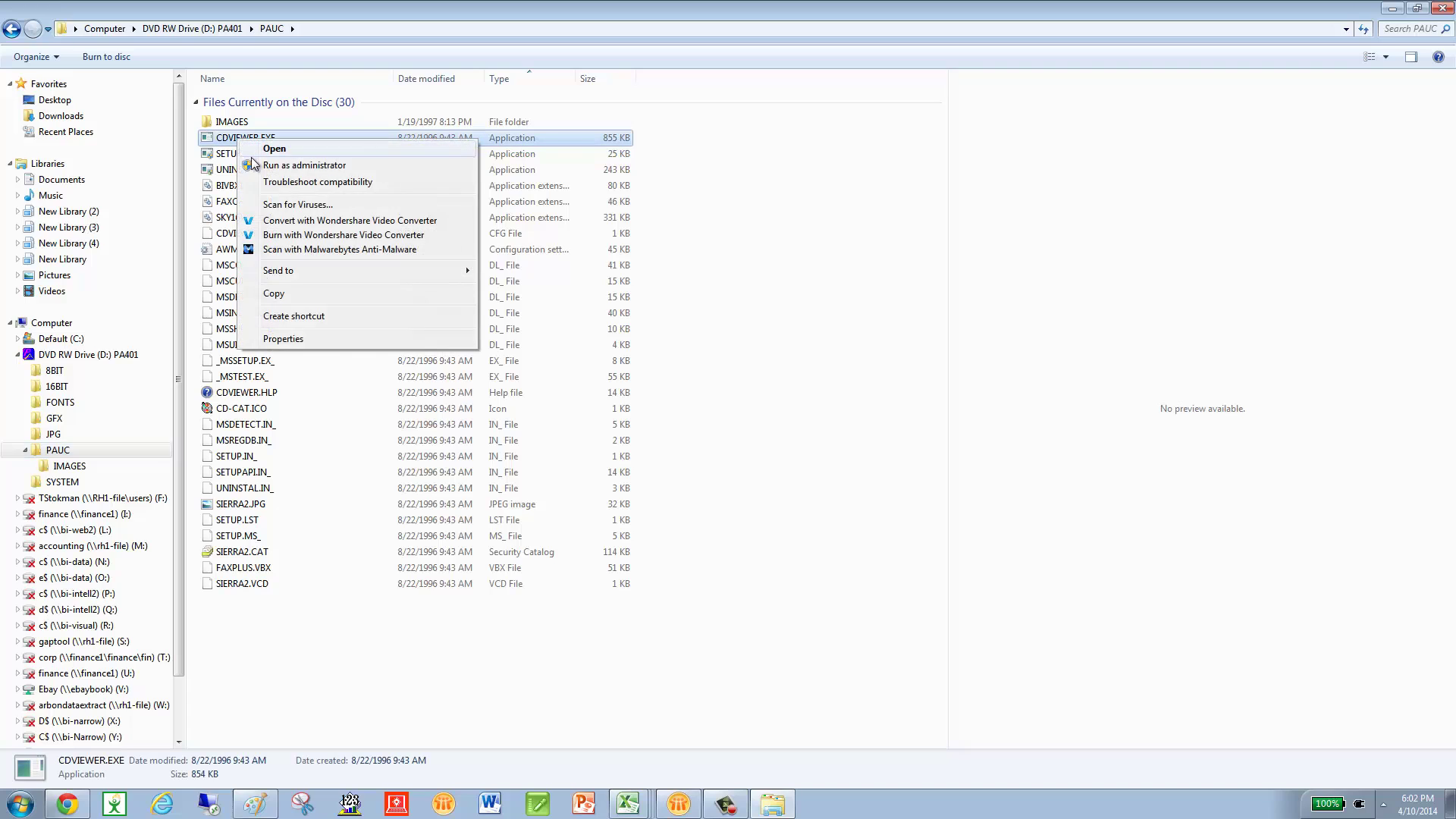
pyautogui.click(325, 340)
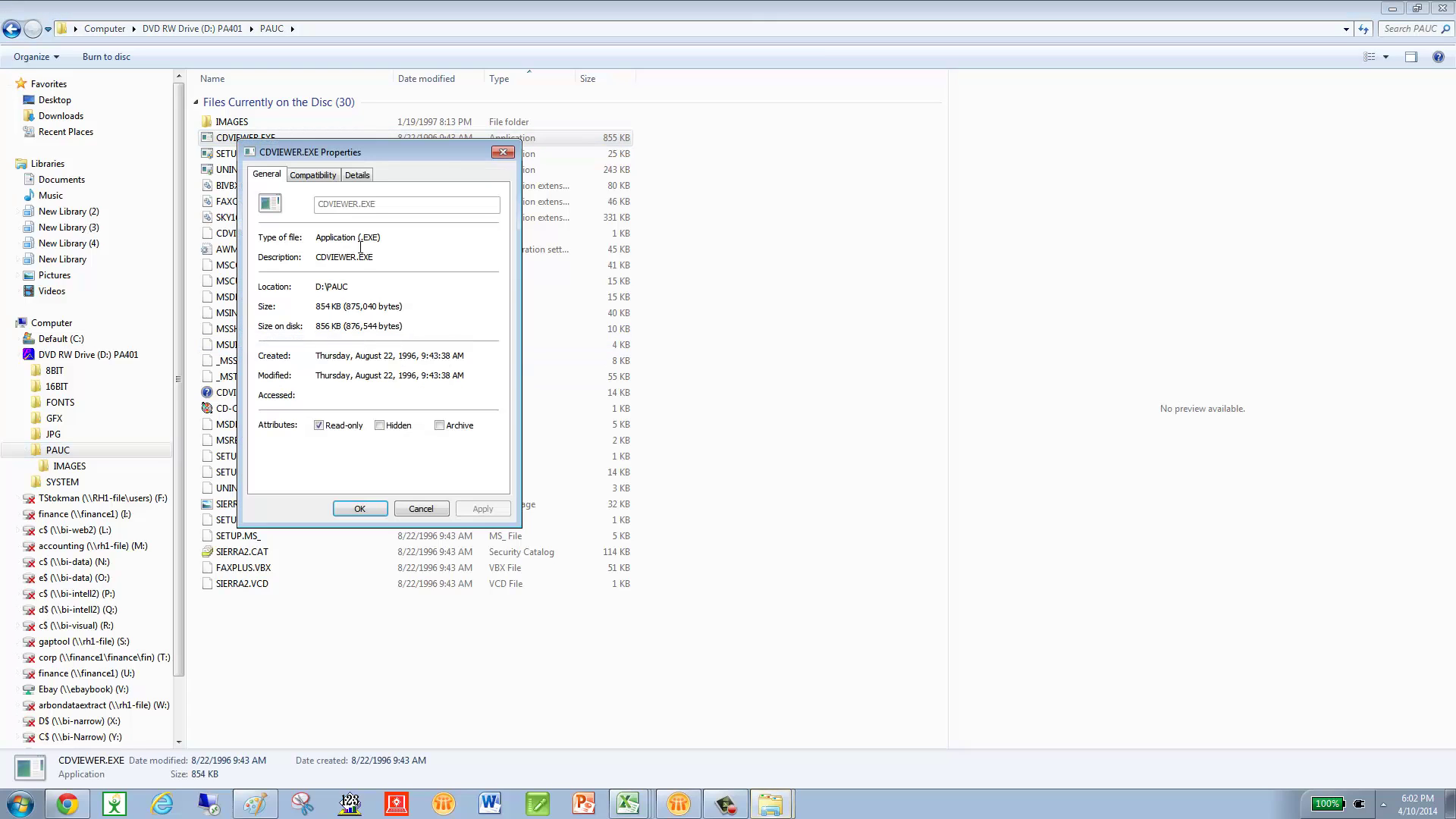
pyautogui.click(319, 175)
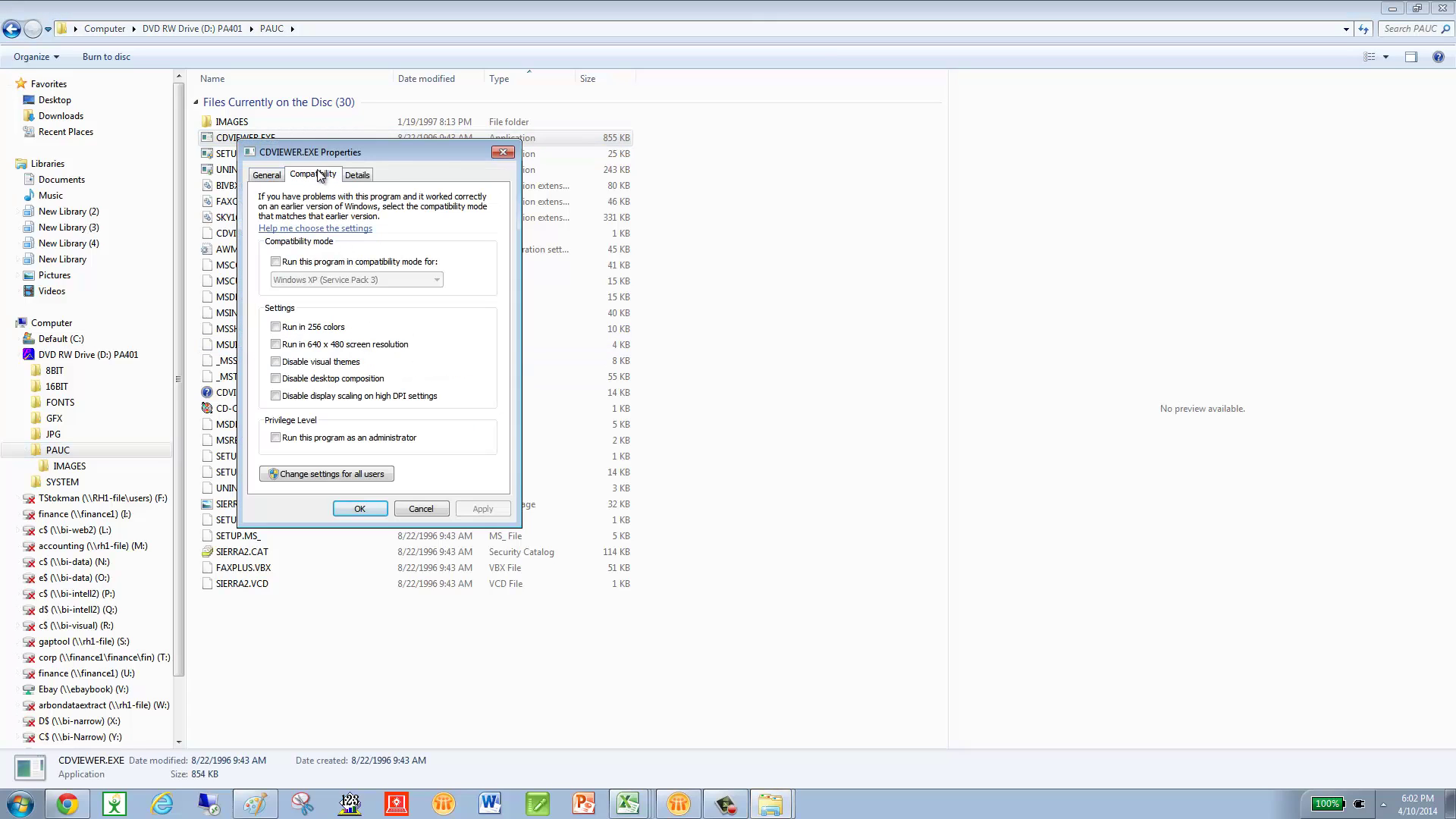
pyautogui.click(295, 264)
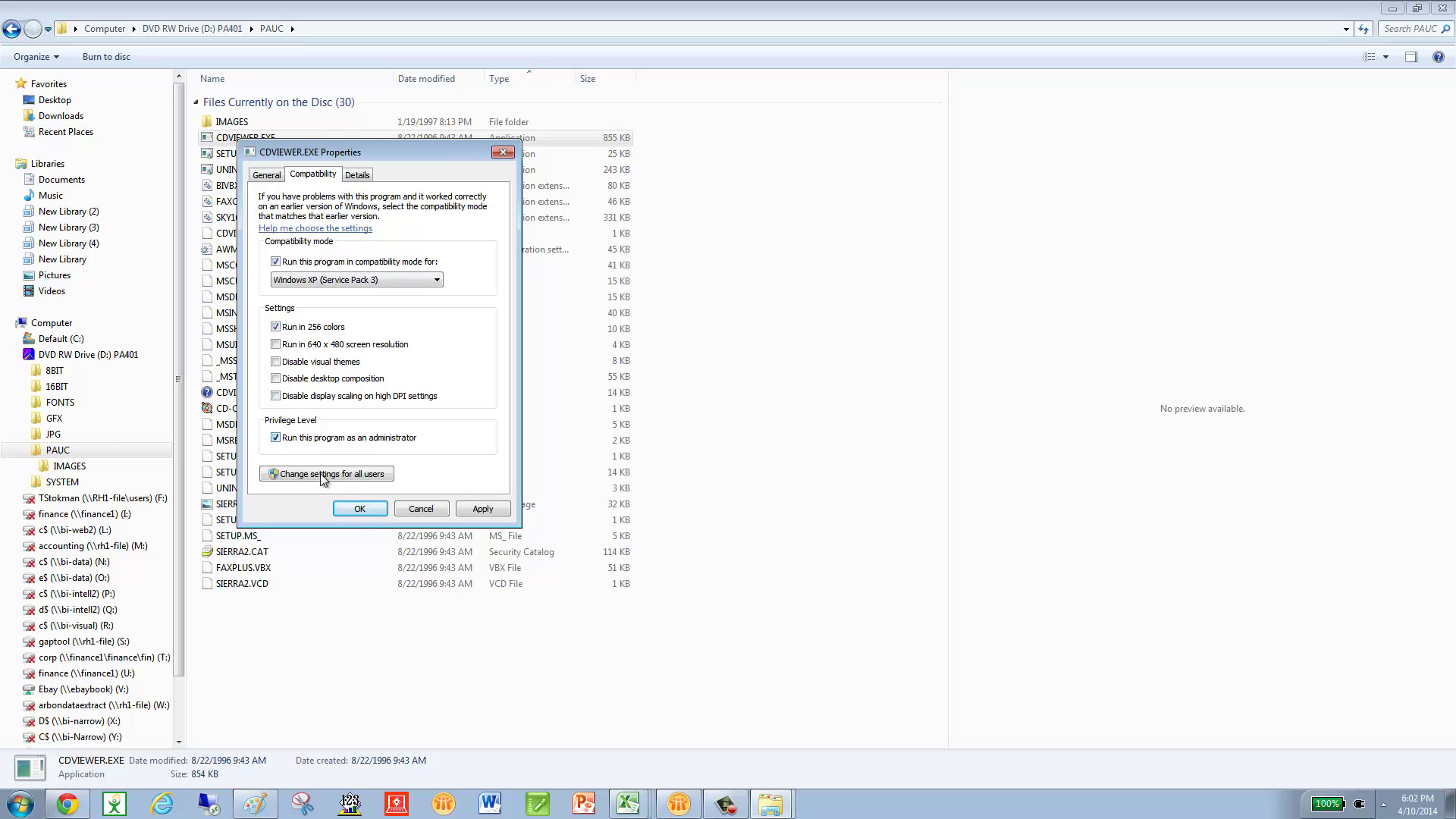
pyautogui.click(361, 509)
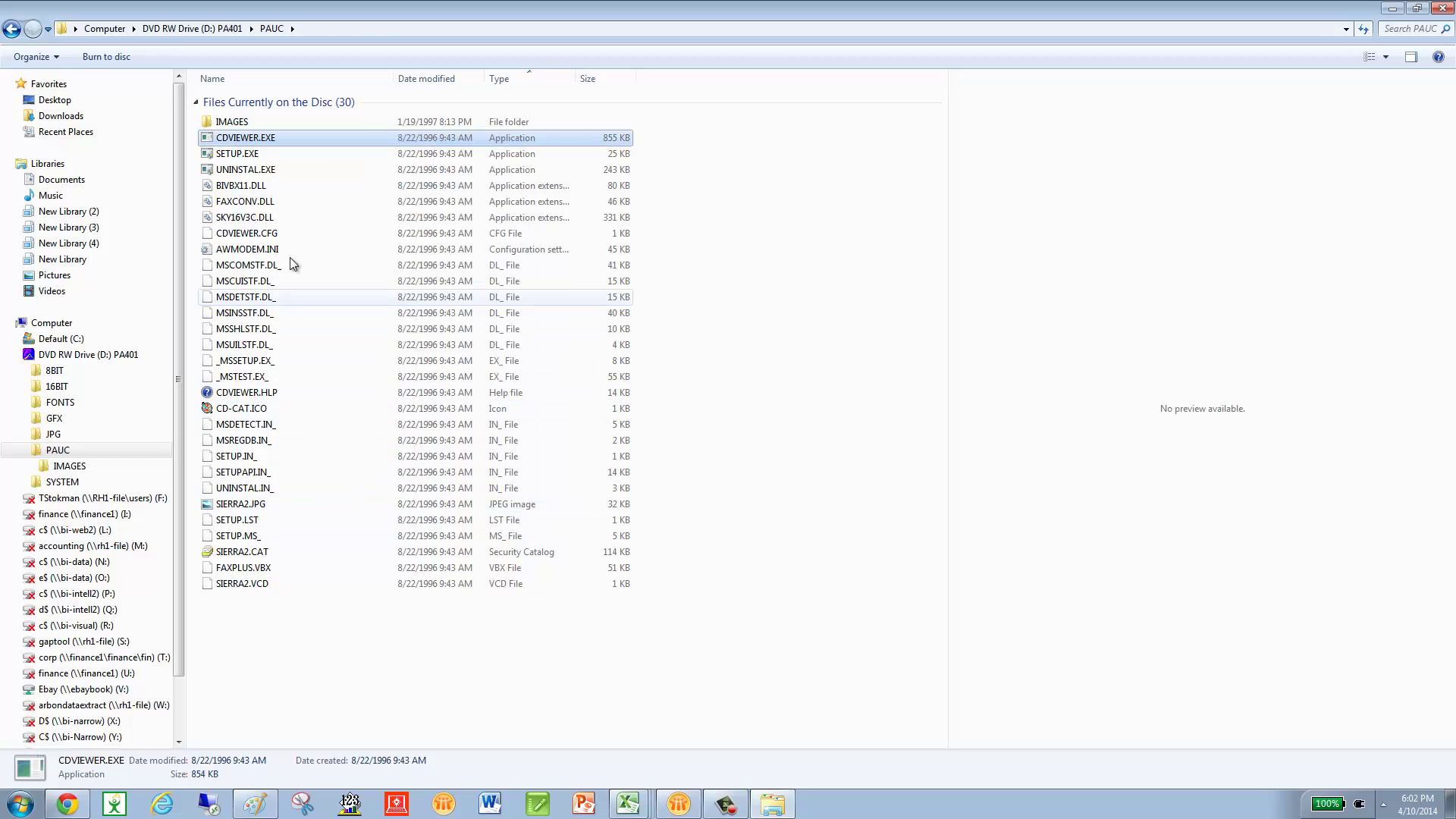
# Step: Turn on Windows XP compatibility mode for PAUC's SETUP.EXE
pyautogui.rightClick(244, 156)
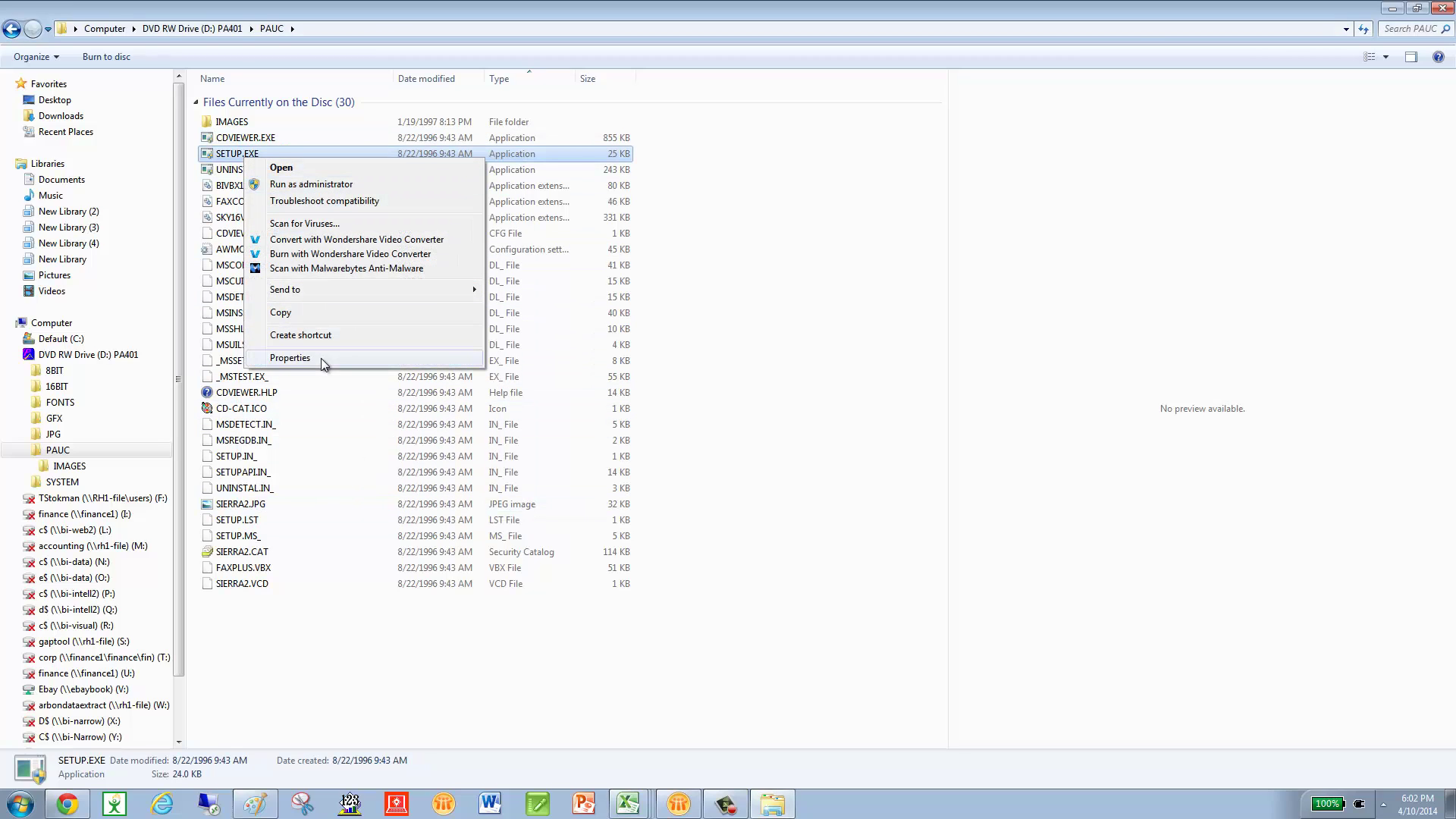
pyautogui.click(321, 358)
pyautogui.click(332, 196)
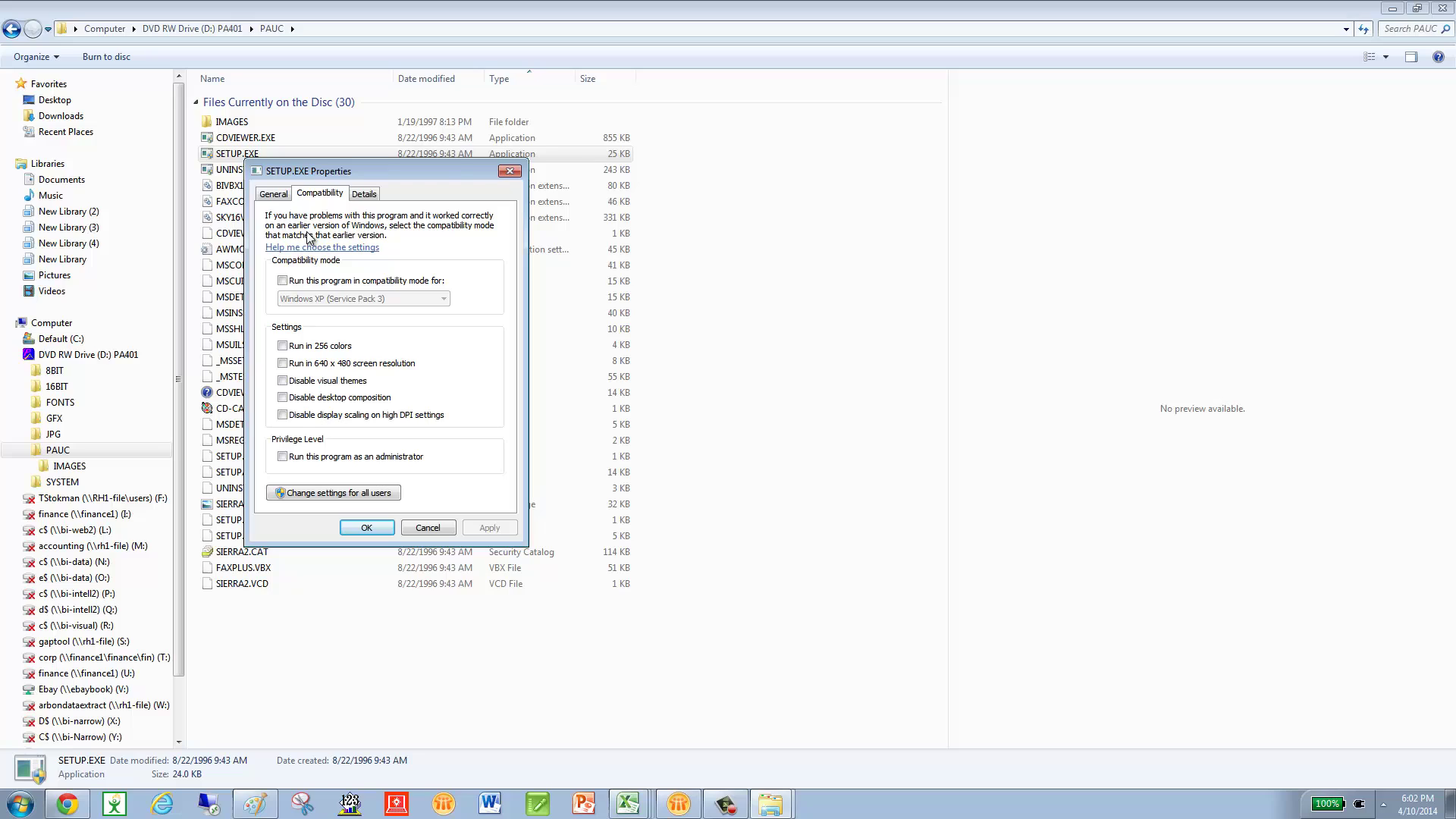
pyautogui.click(283, 281)
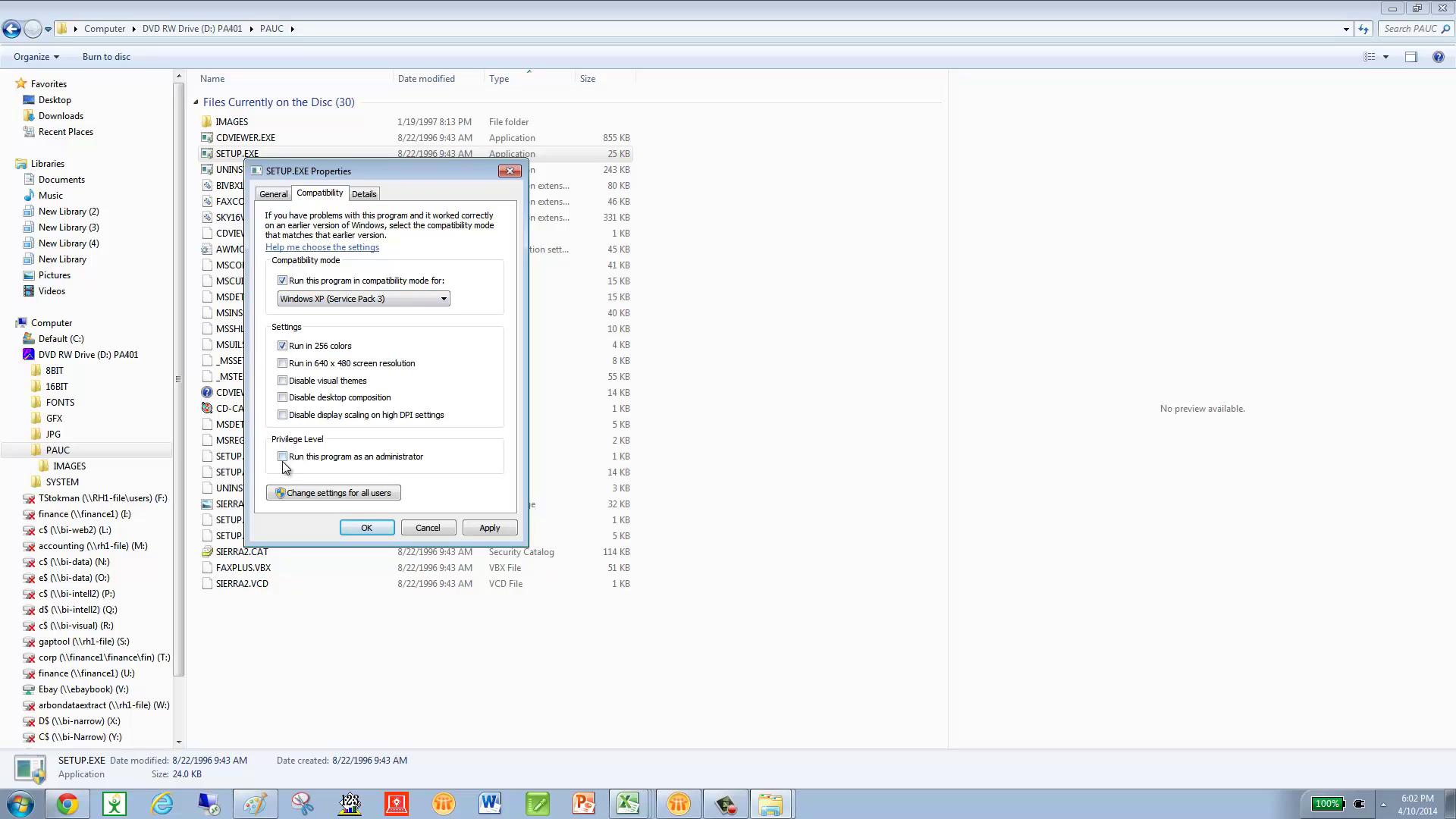
pyautogui.click(366, 528)
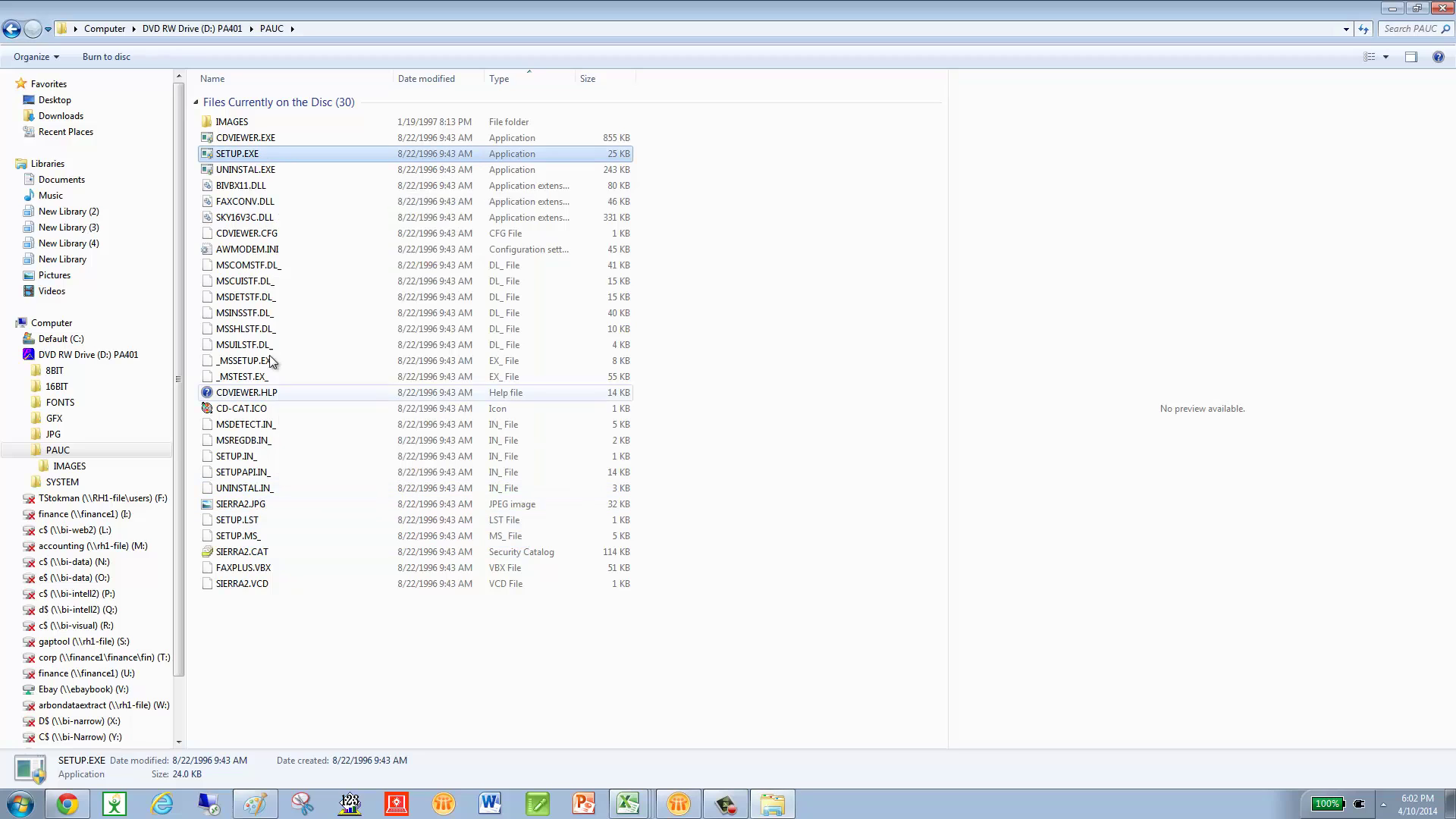
# Step: Set UNINSTAL.EXE to Windows XP compatibility mode with 256 colors
pyautogui.rightClick(248, 171)
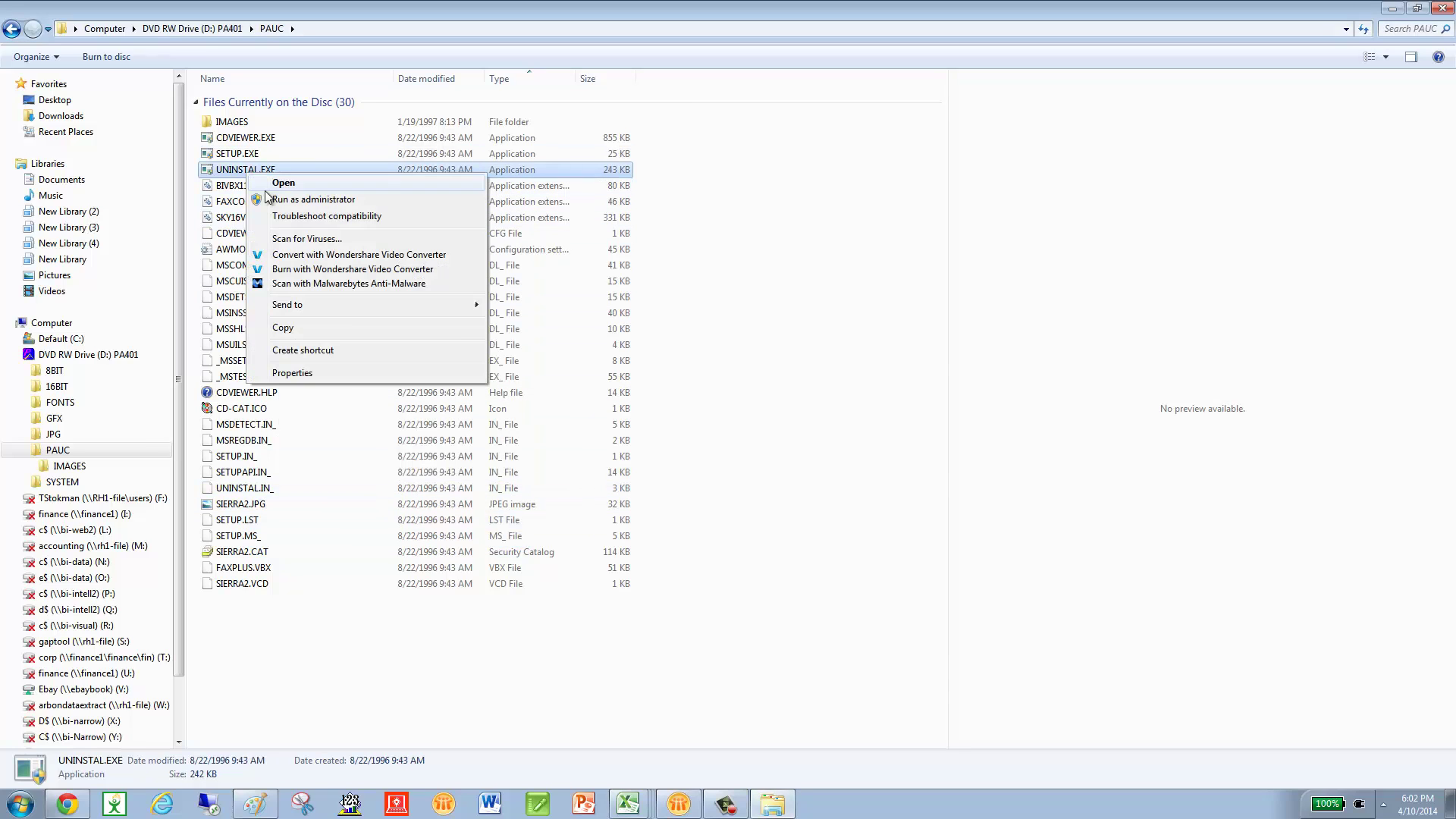
pyautogui.click(342, 373)
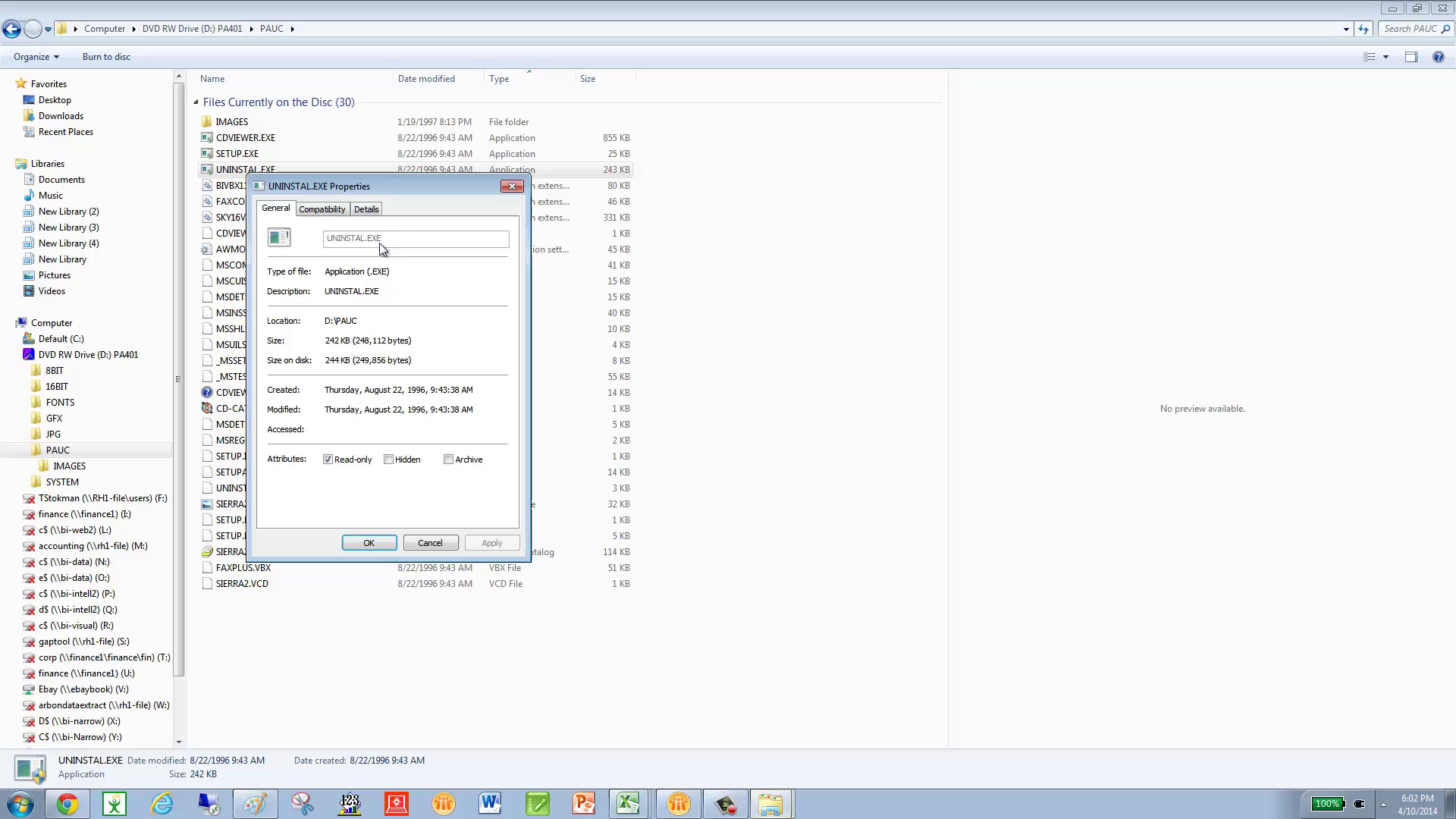
pyautogui.click(340, 217)
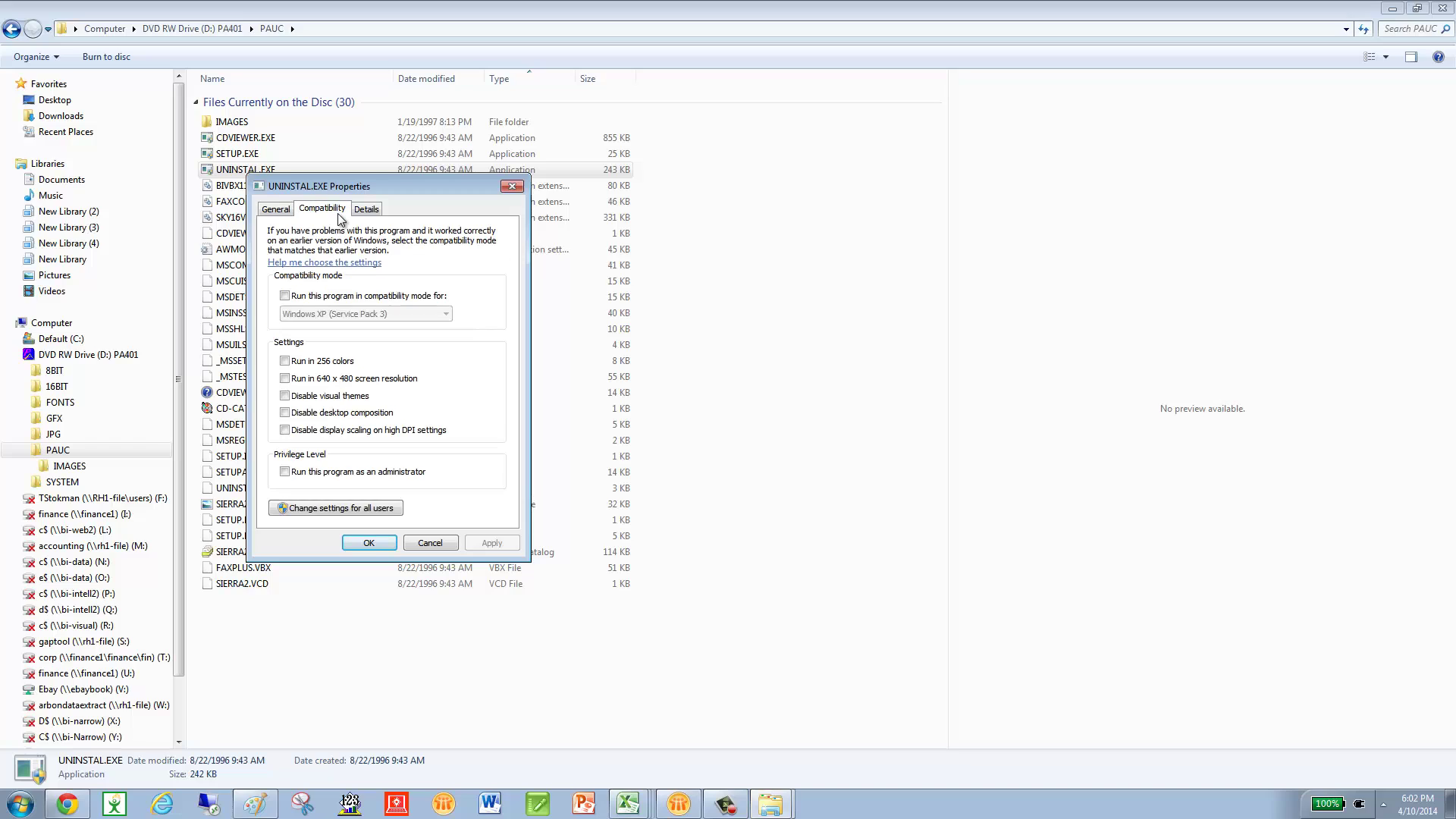
pyautogui.click(285, 296)
pyautogui.click(285, 361)
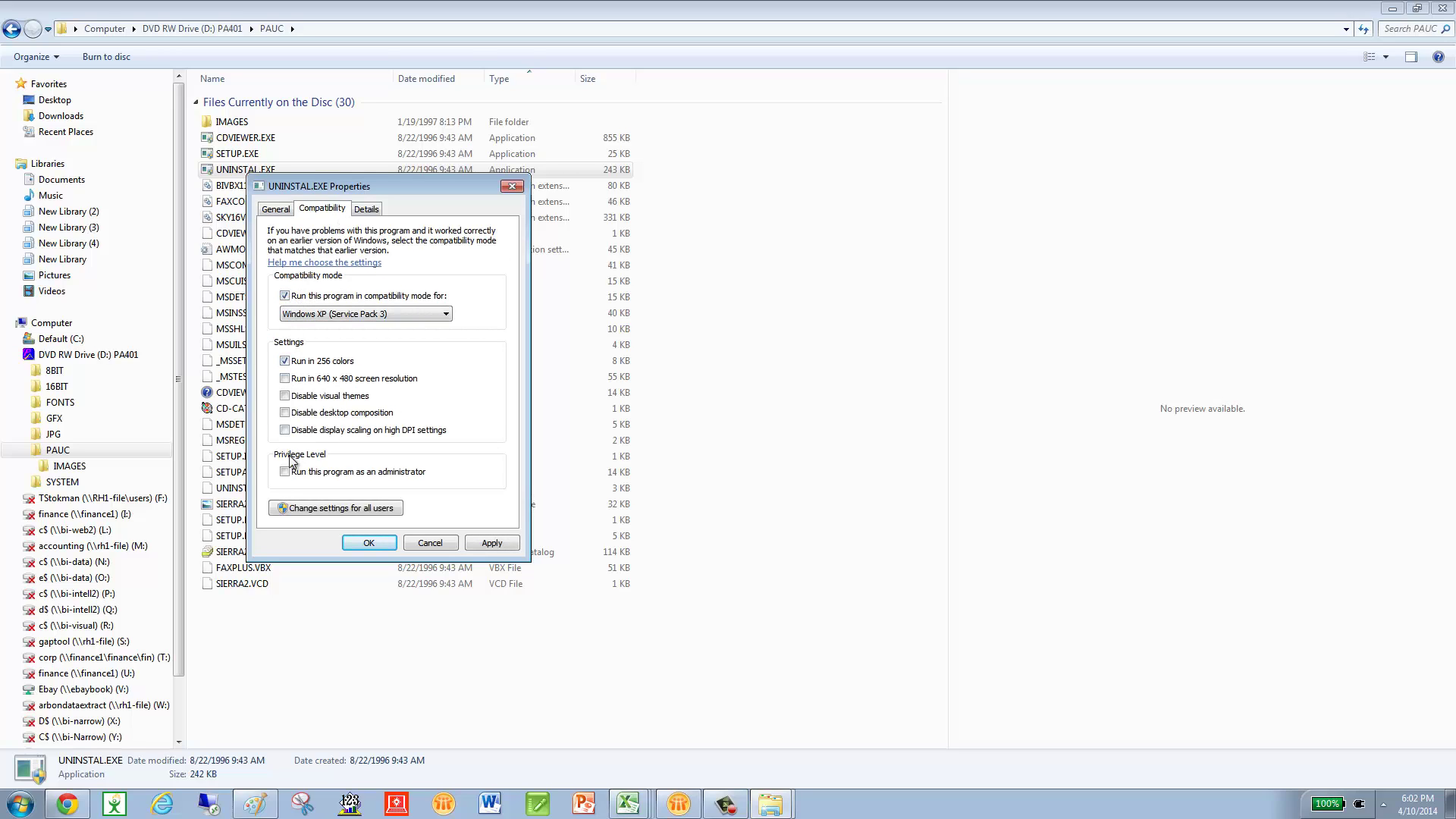
pyautogui.click(362, 543)
# Step: Sort the IMAGES folder by type, then open the SYSTEM folder
pyautogui.click(71, 467)
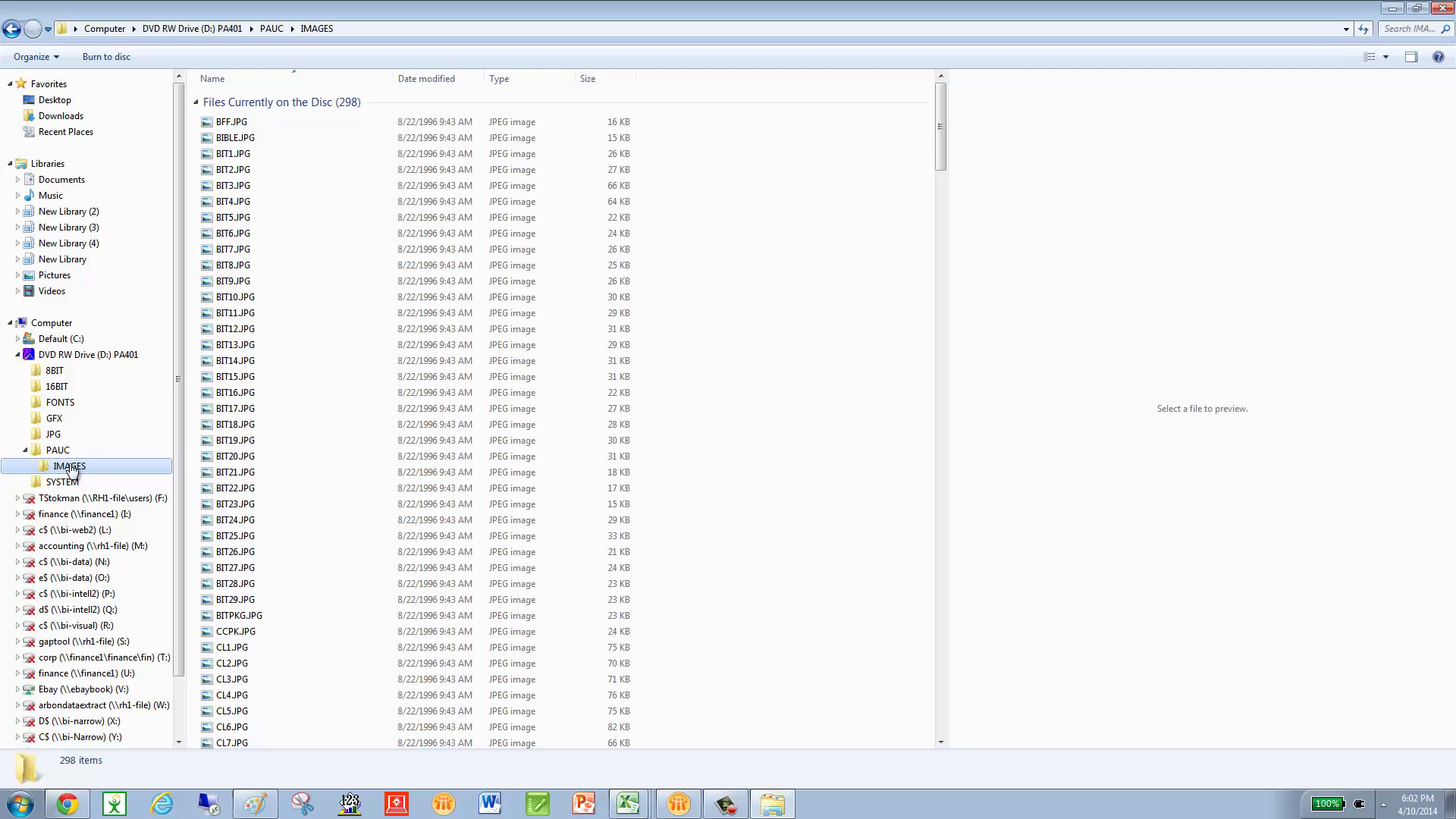
pyautogui.click(502, 80)
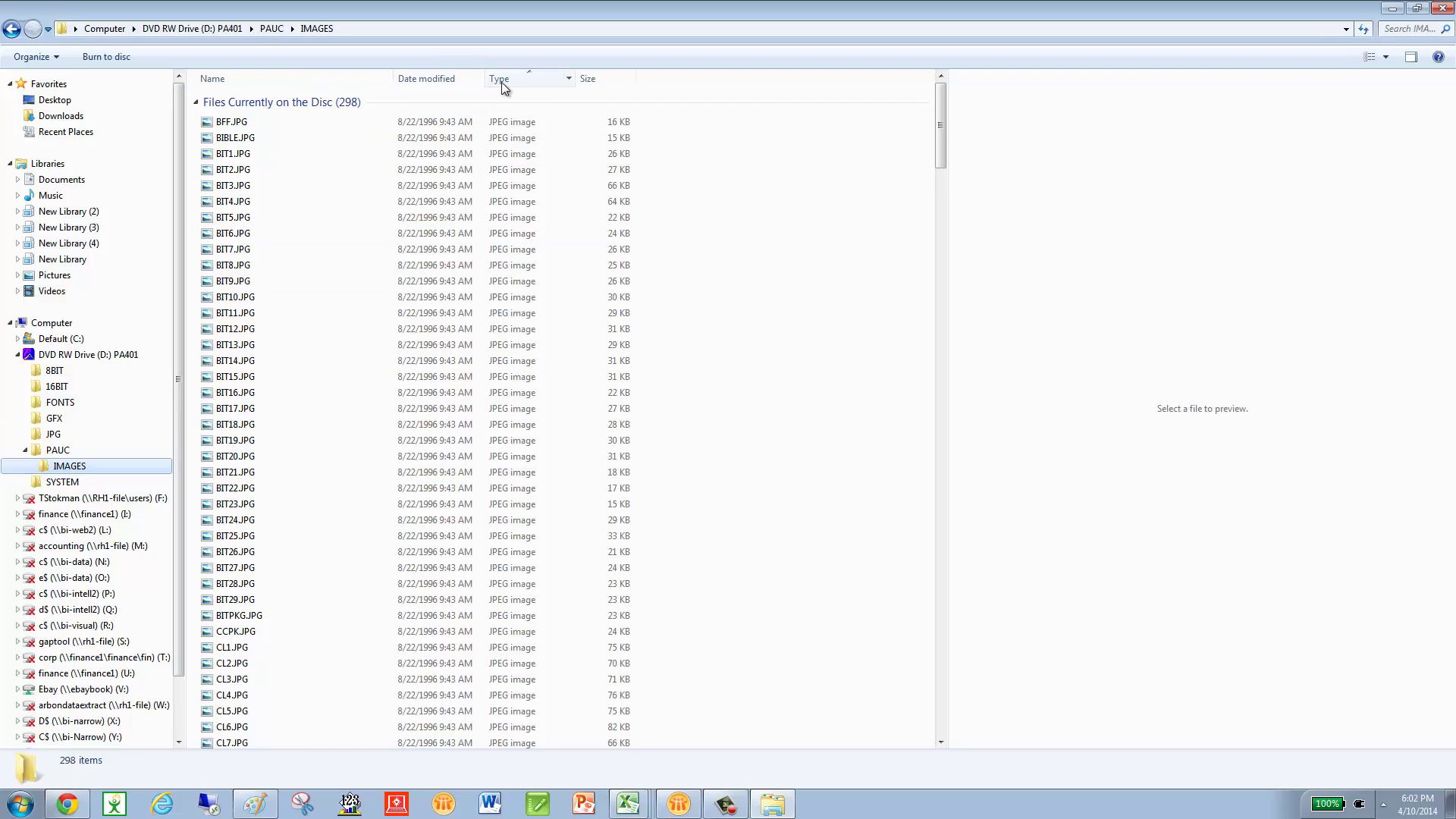
pyautogui.click(67, 482)
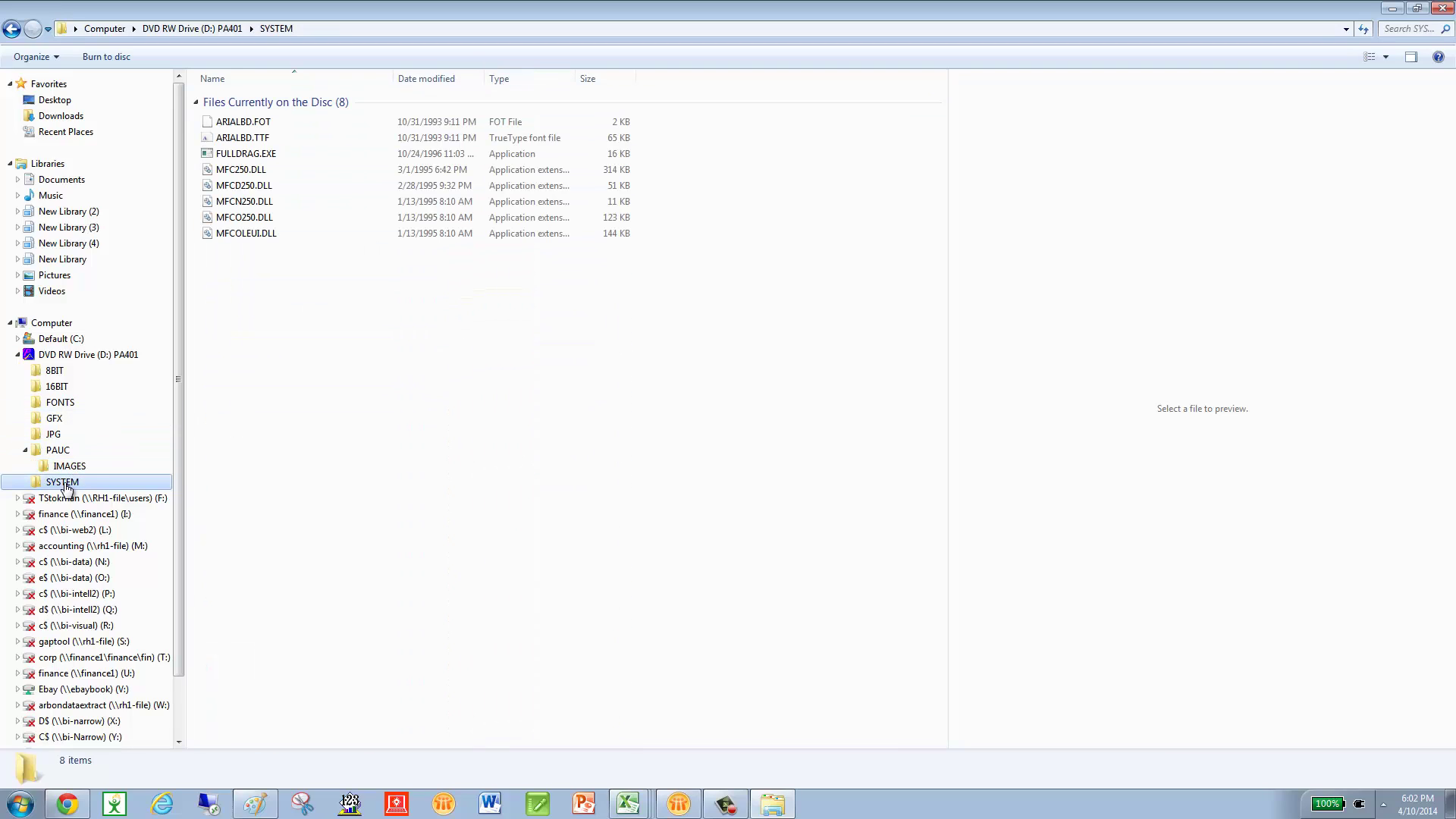
# Step: Set FULLDRAG.EXE to Windows XP SP3 mode and 256 colors, apply, and return to the disc root
pyautogui.rightClick(241, 156)
pyautogui.click(289, 356)
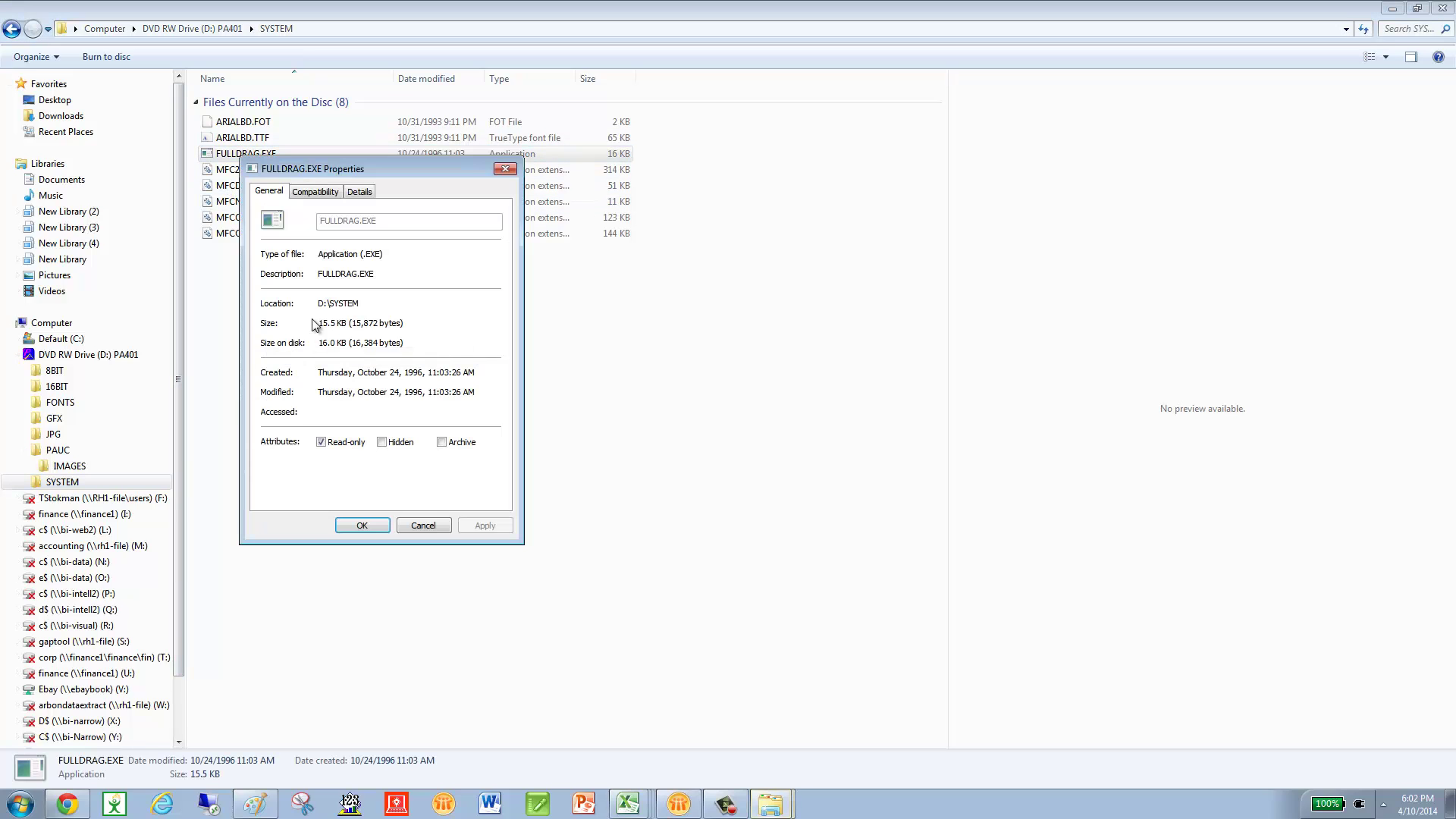
pyautogui.click(328, 194)
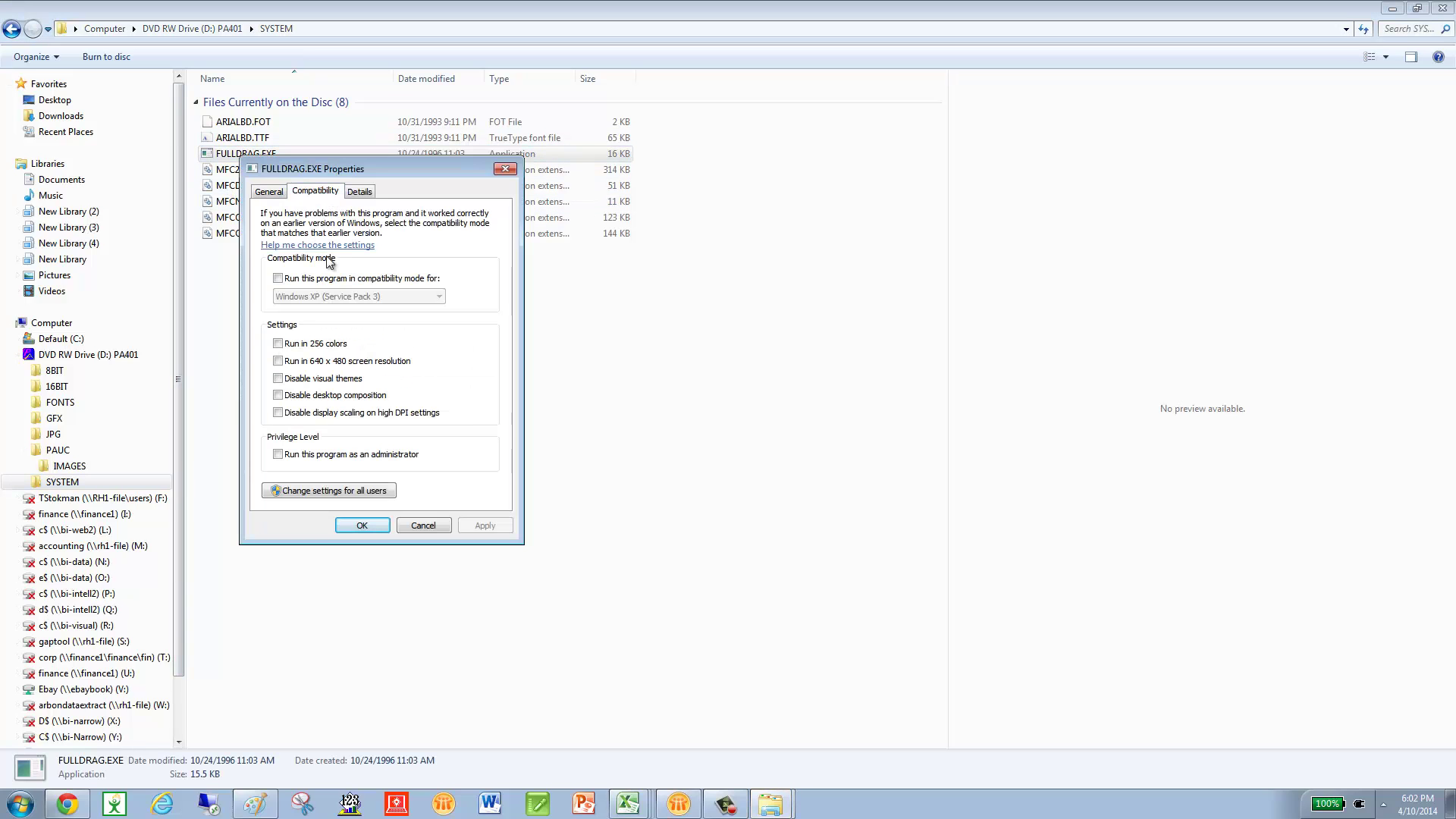
pyautogui.click(278, 279)
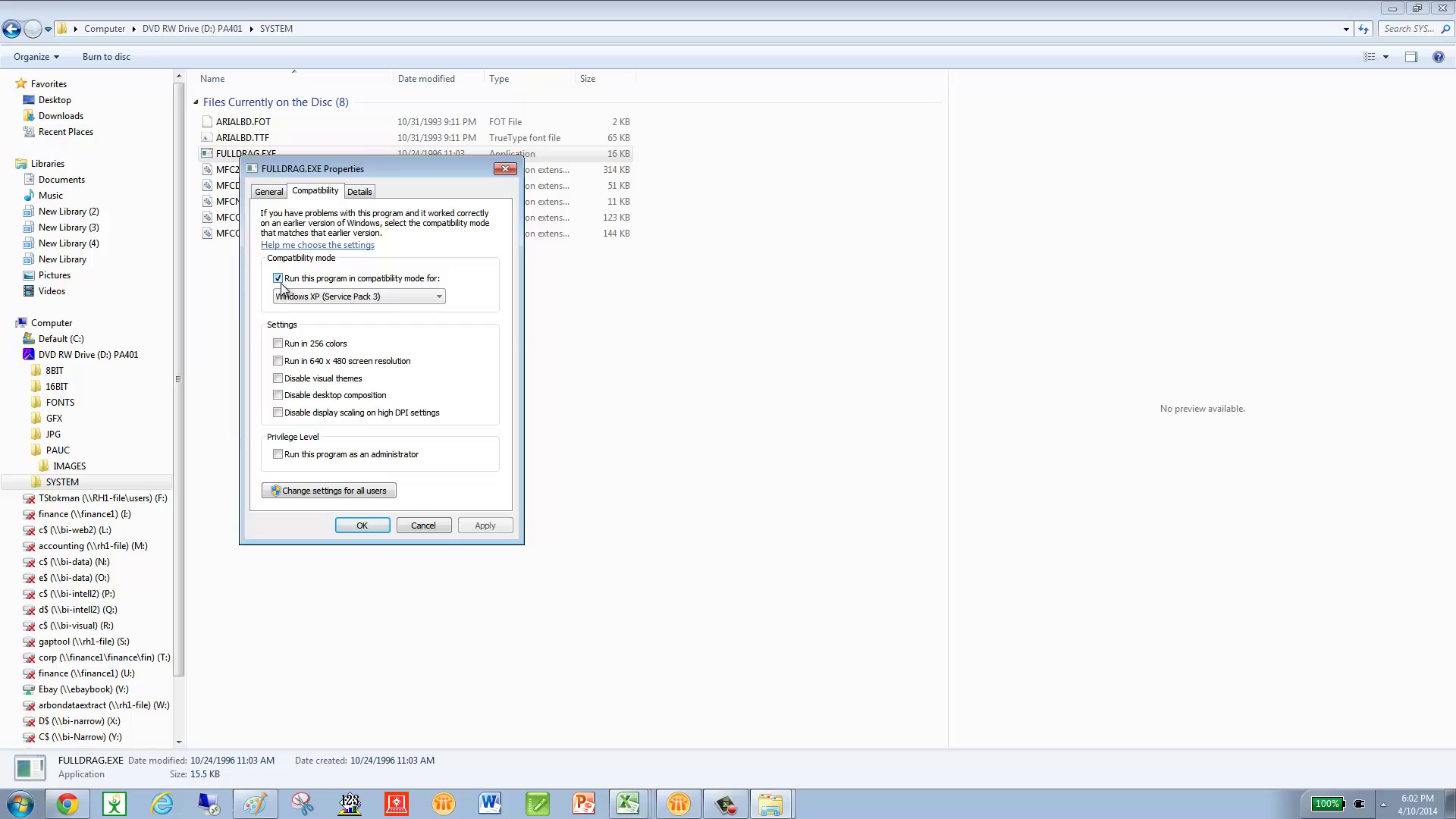
pyautogui.click(279, 344)
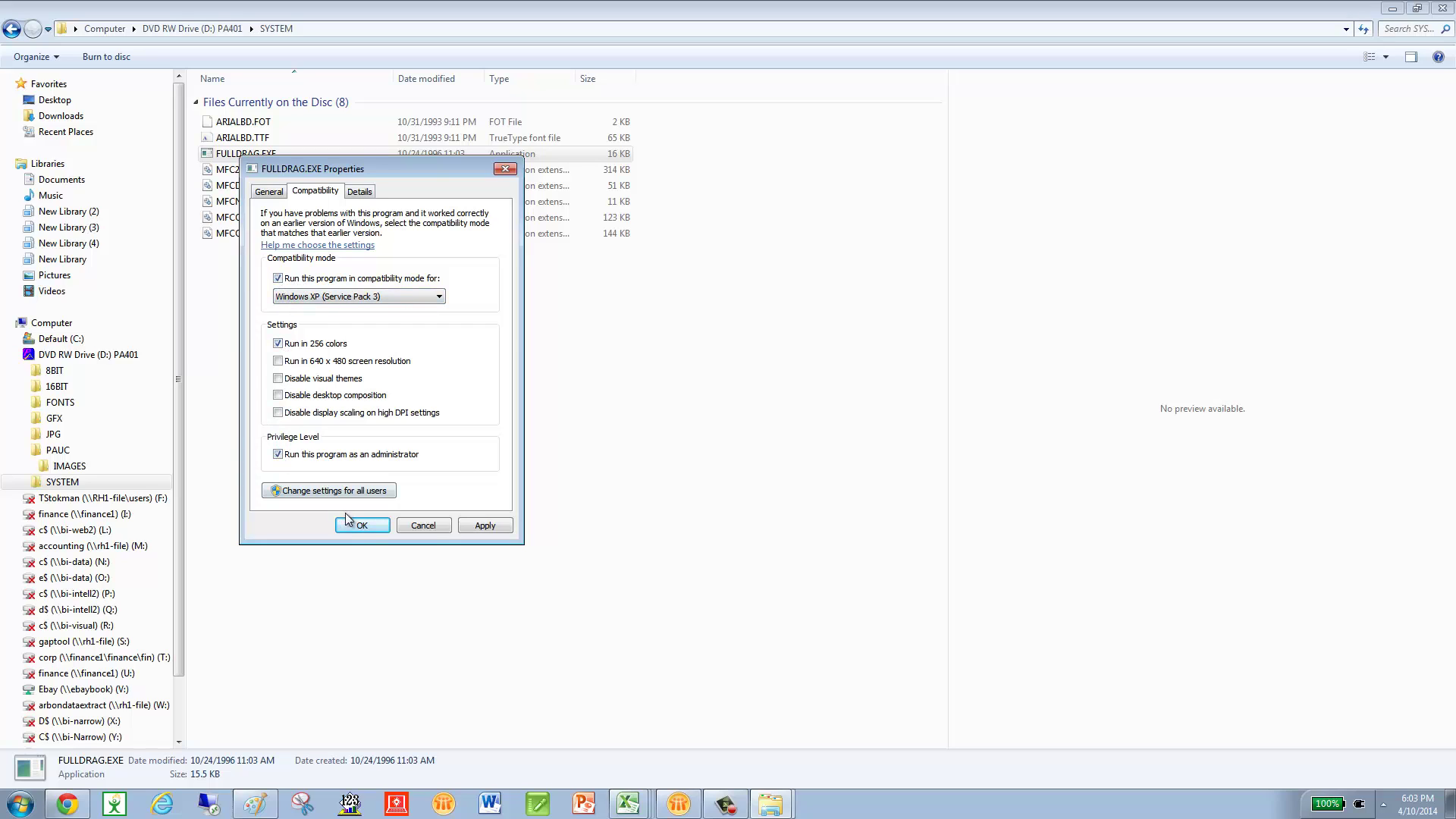
pyautogui.click(485, 525)
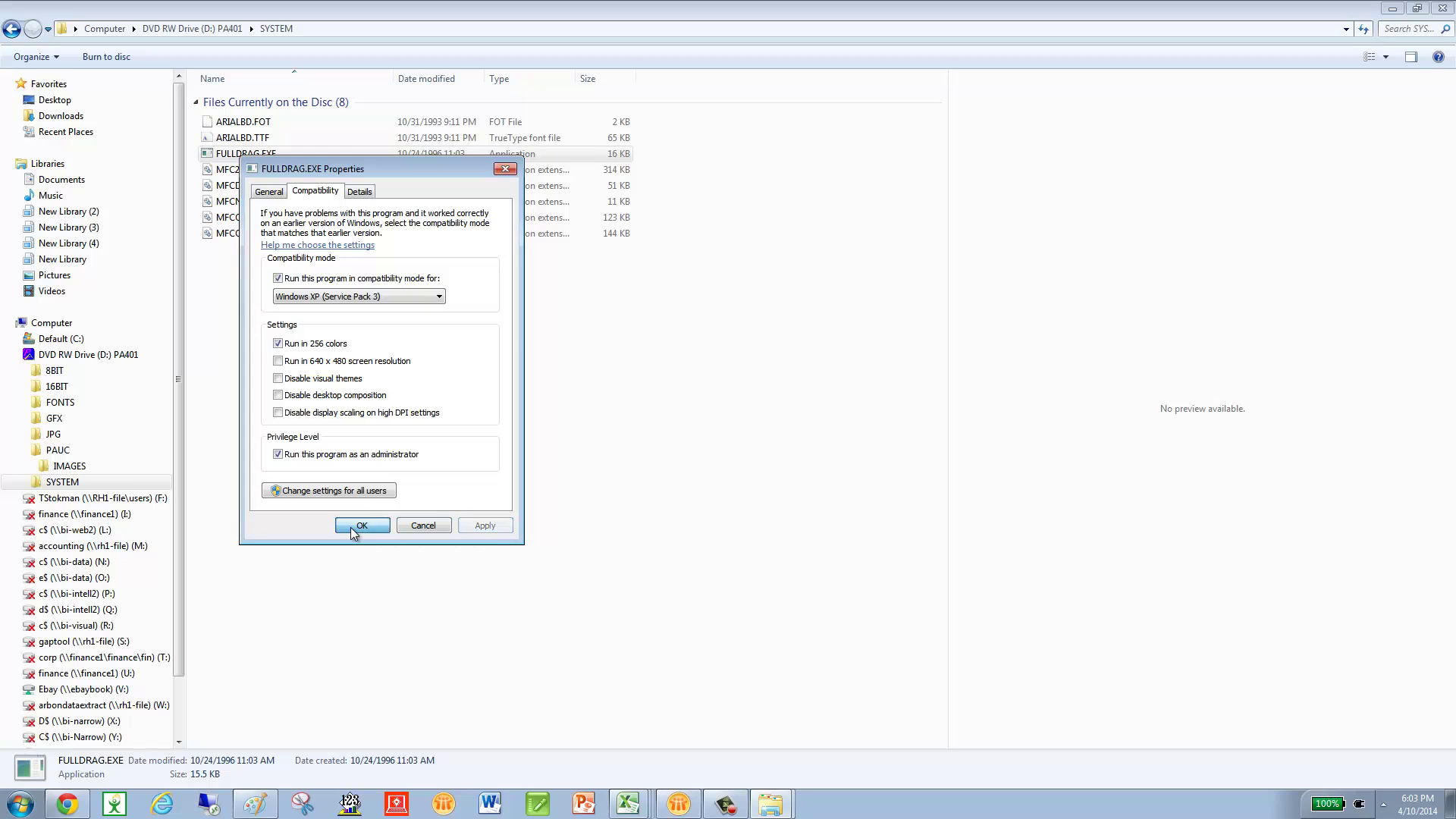
pyautogui.click(363, 525)
pyautogui.click(114, 355)
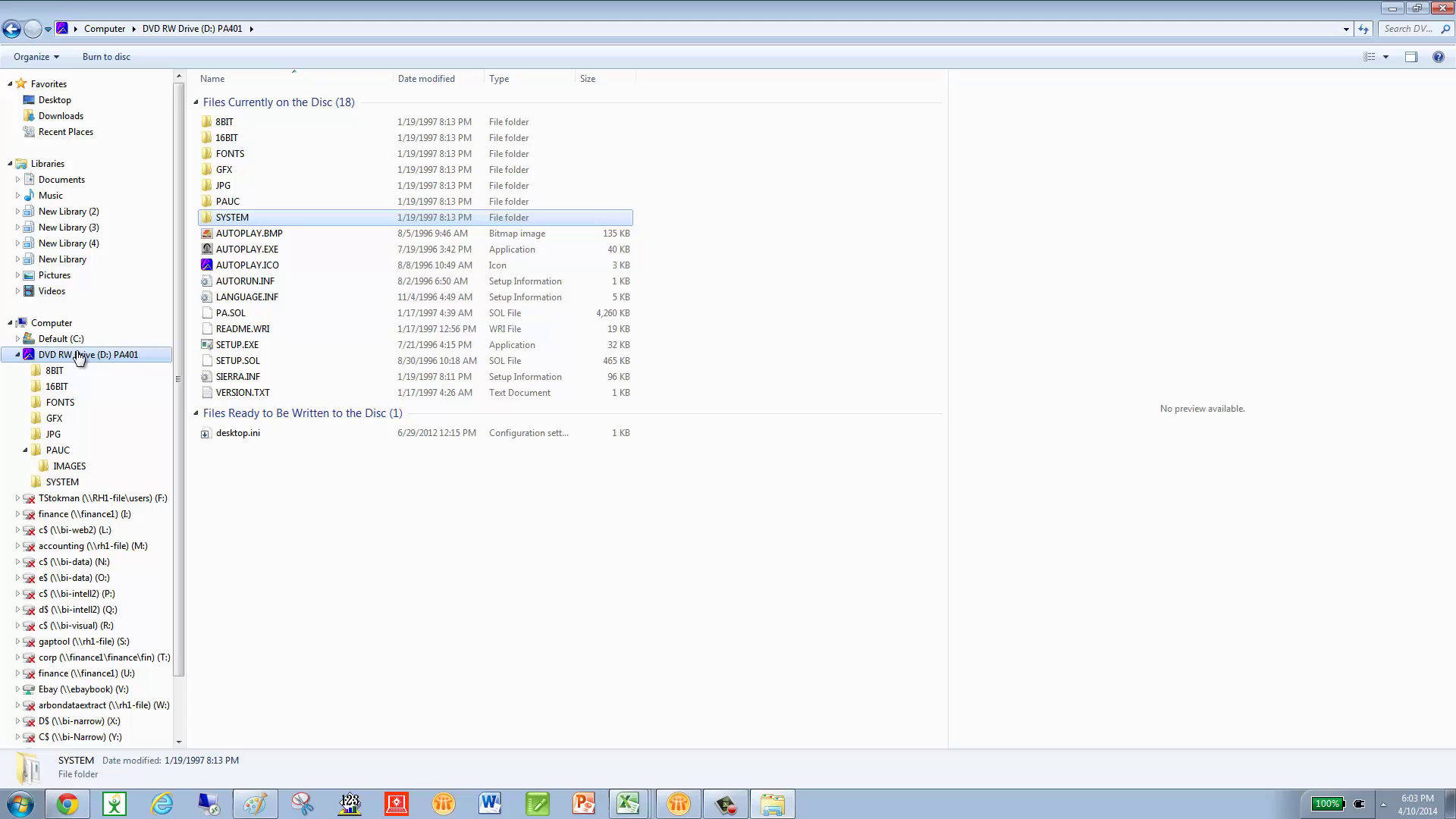
pyautogui.click(238, 250)
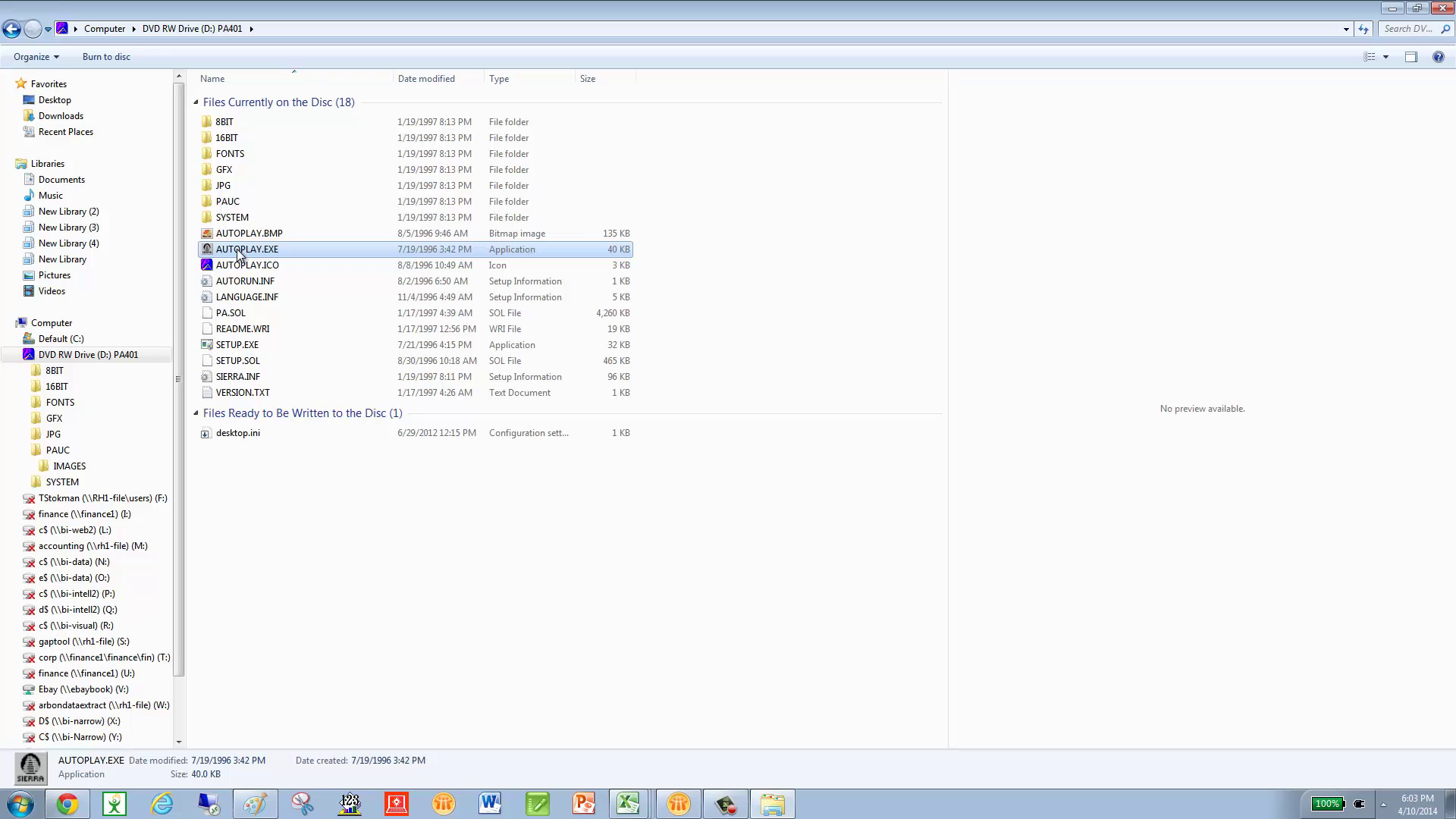
pyautogui.click(237, 347)
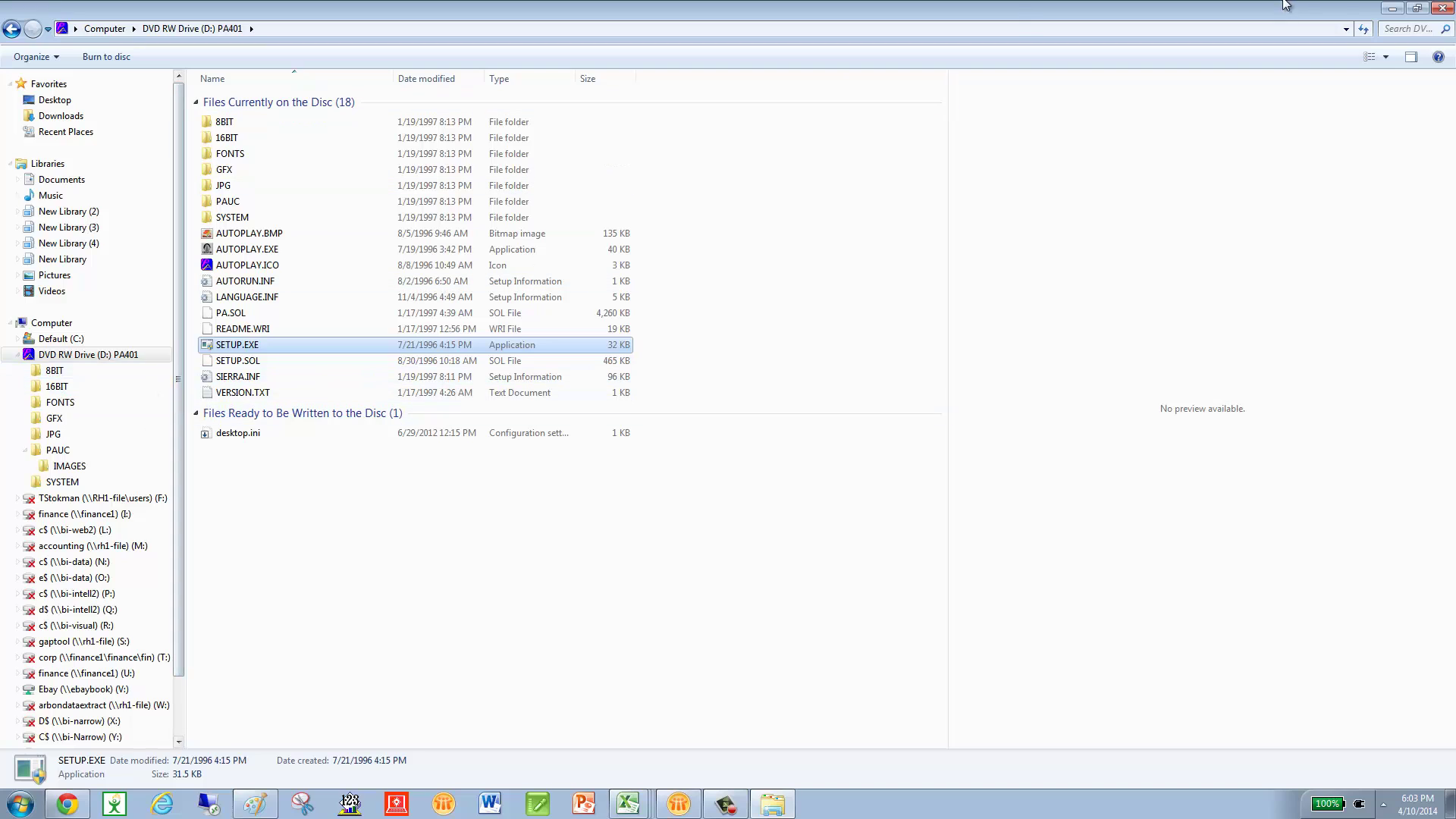
# Step: Close the Explorer window and open a new Windows Explorer window from the Start button
pyautogui.click(1442, 8)
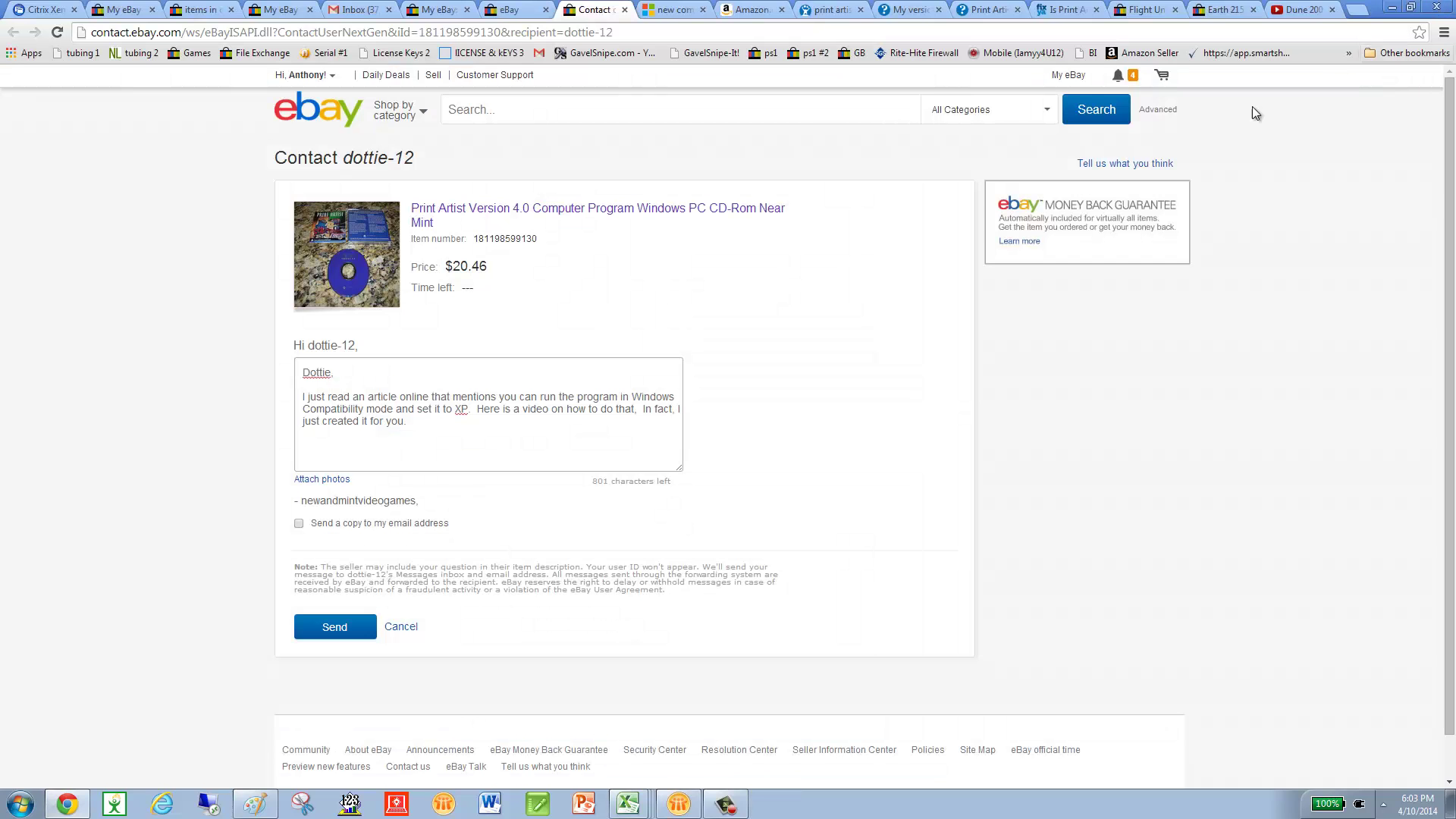
pyautogui.rightClick(21, 810)
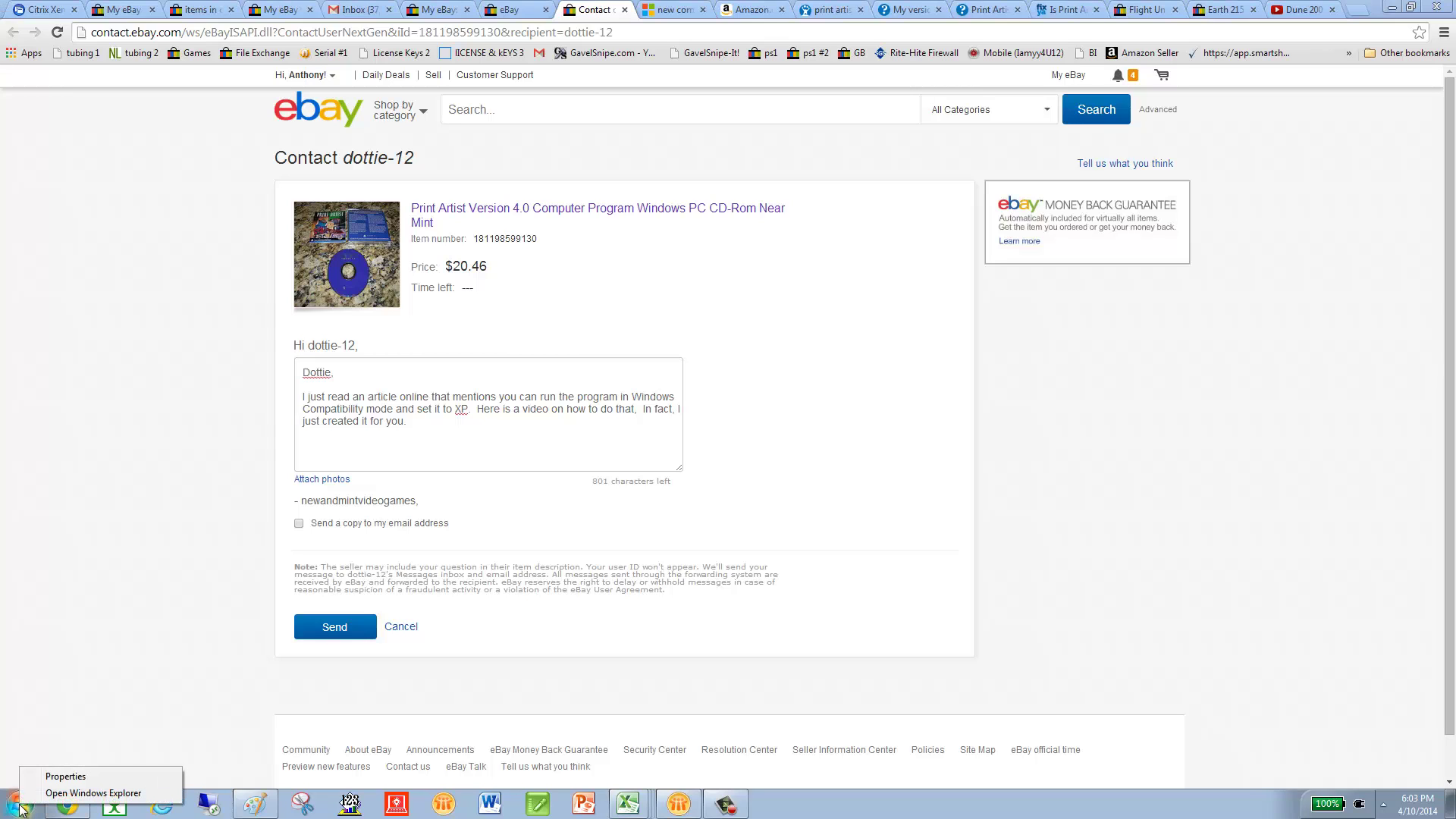
pyautogui.click(69, 794)
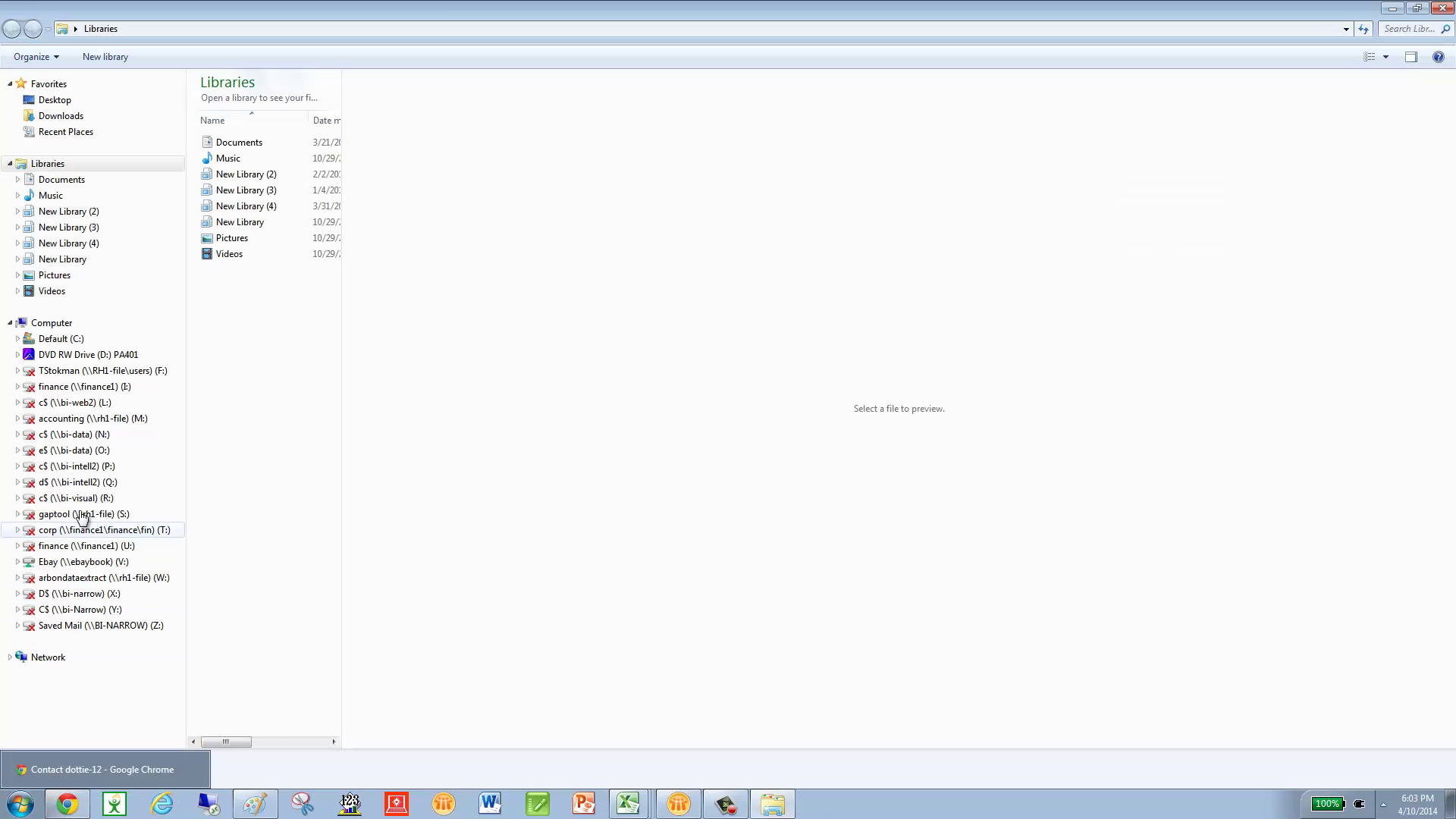
# Step: Open the DVD drive's root folder and widen the file list to show all columns
pyautogui.click(19, 355)
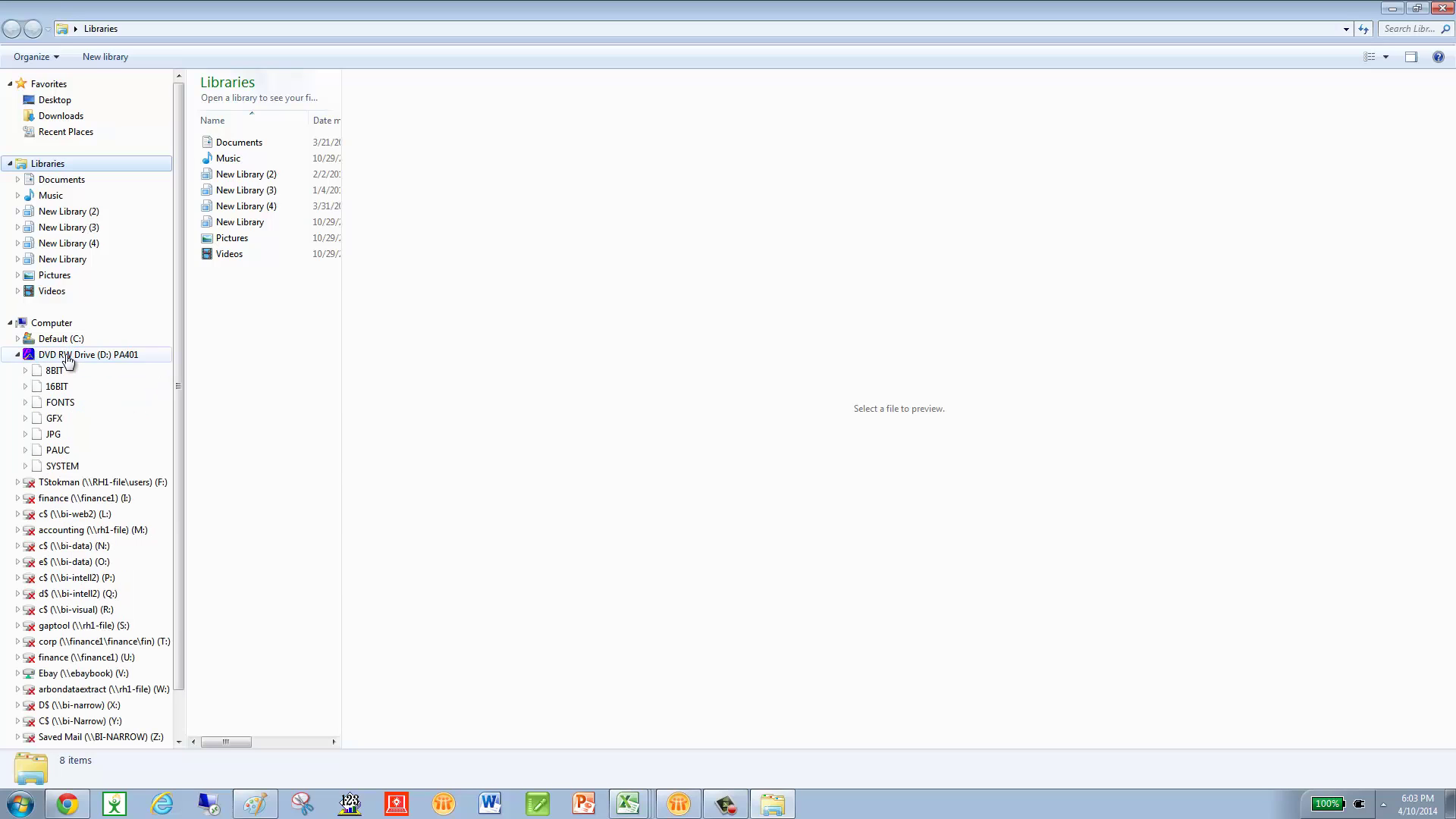
pyautogui.click(69, 357)
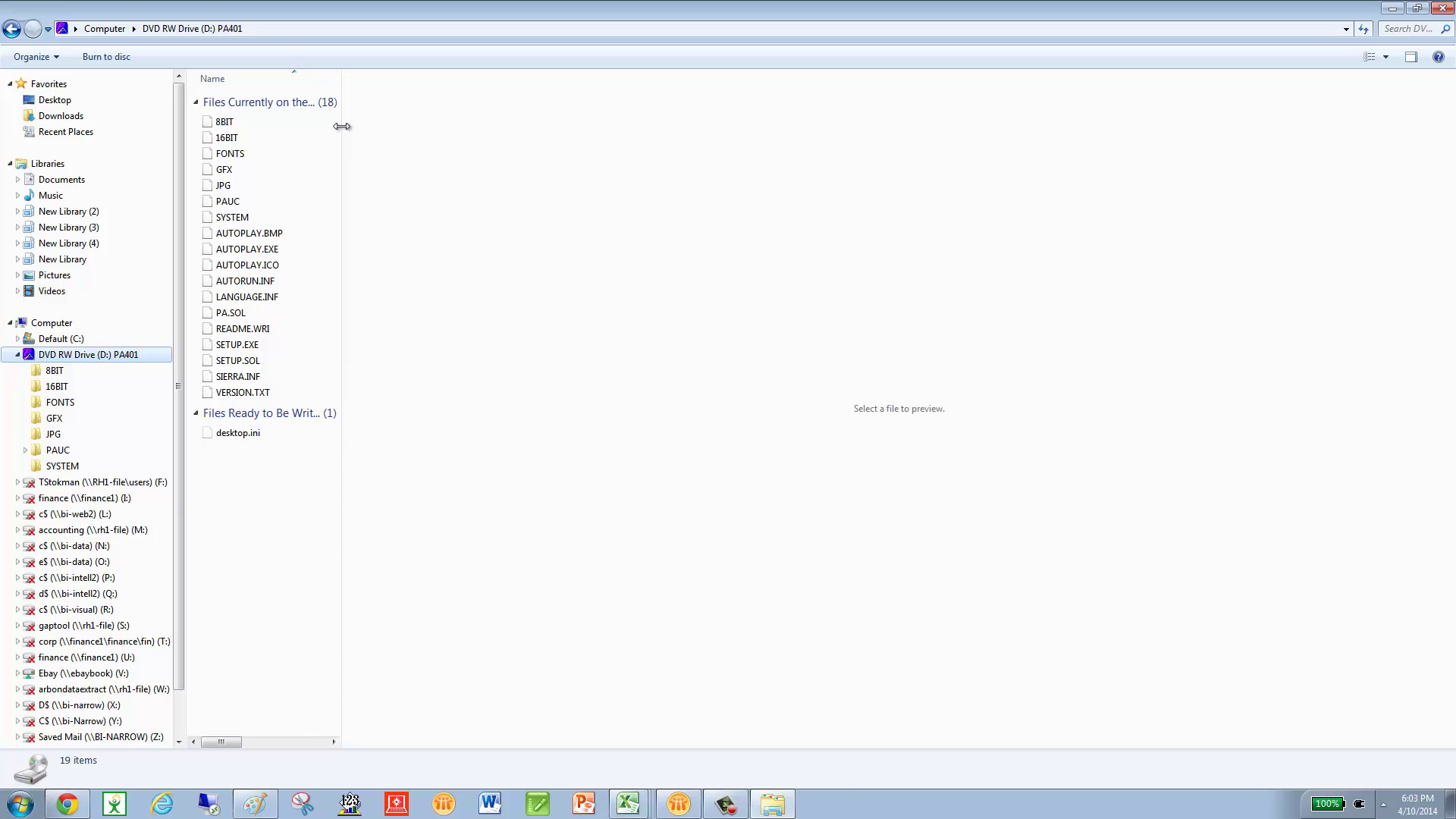
pyautogui.moveTo(342, 126); pyautogui.dragTo(842, 128)
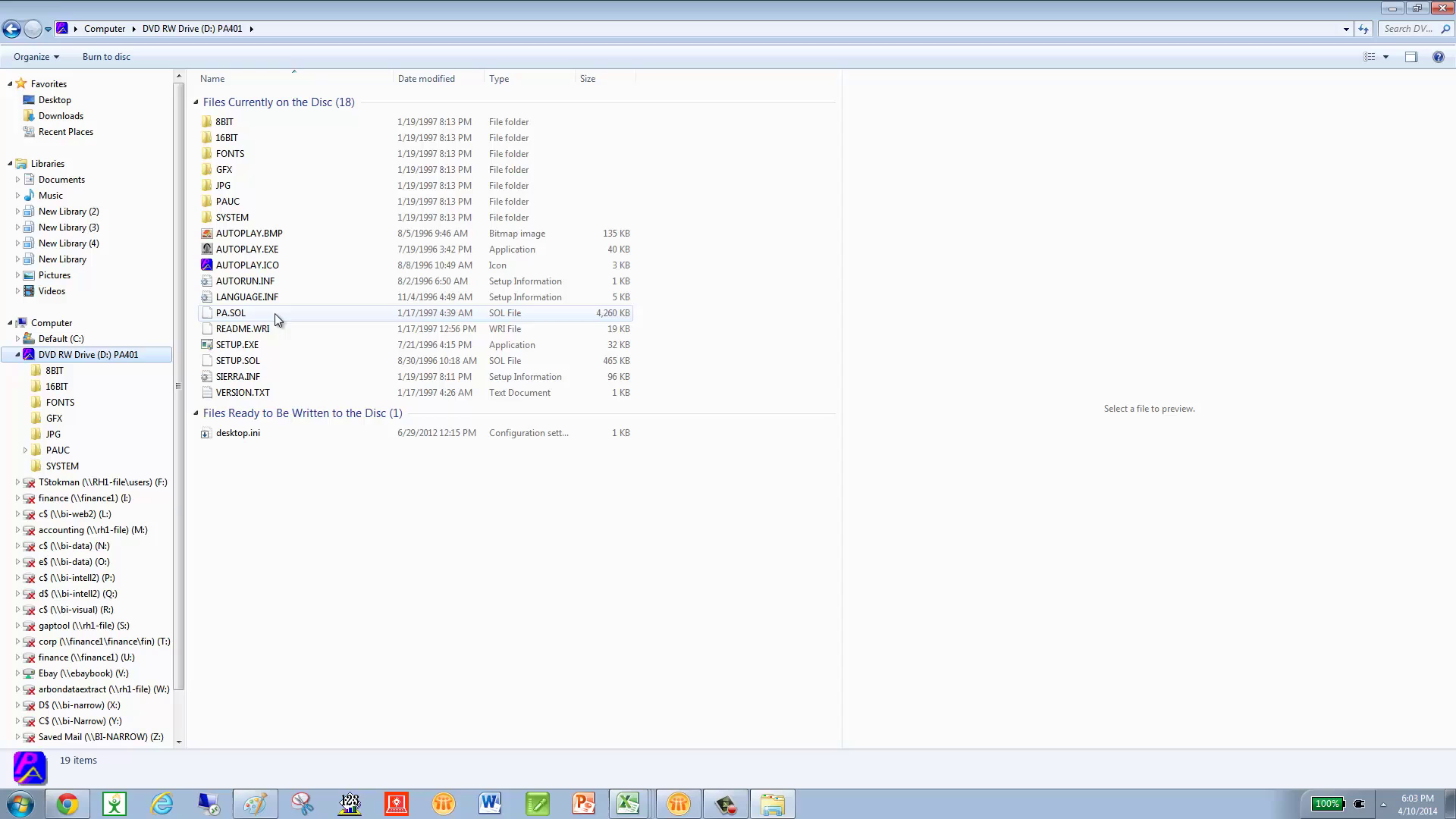
# Step: Verify SETUP.EXE keeps Windows XP SP3, 256-color and administrator compatibility settings
pyautogui.click(243, 345)
pyautogui.rightClick(242, 346)
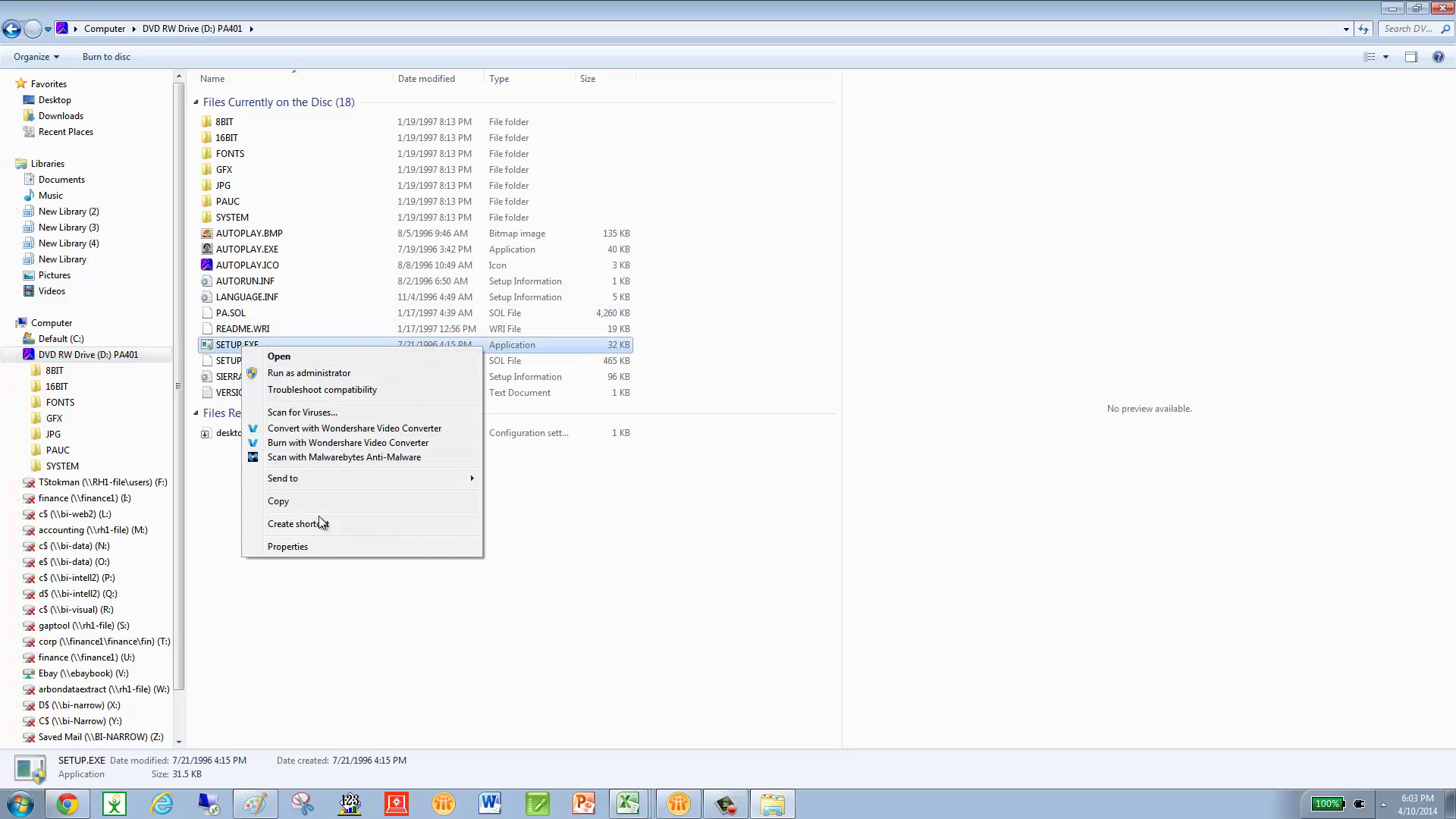
pyautogui.click(323, 547)
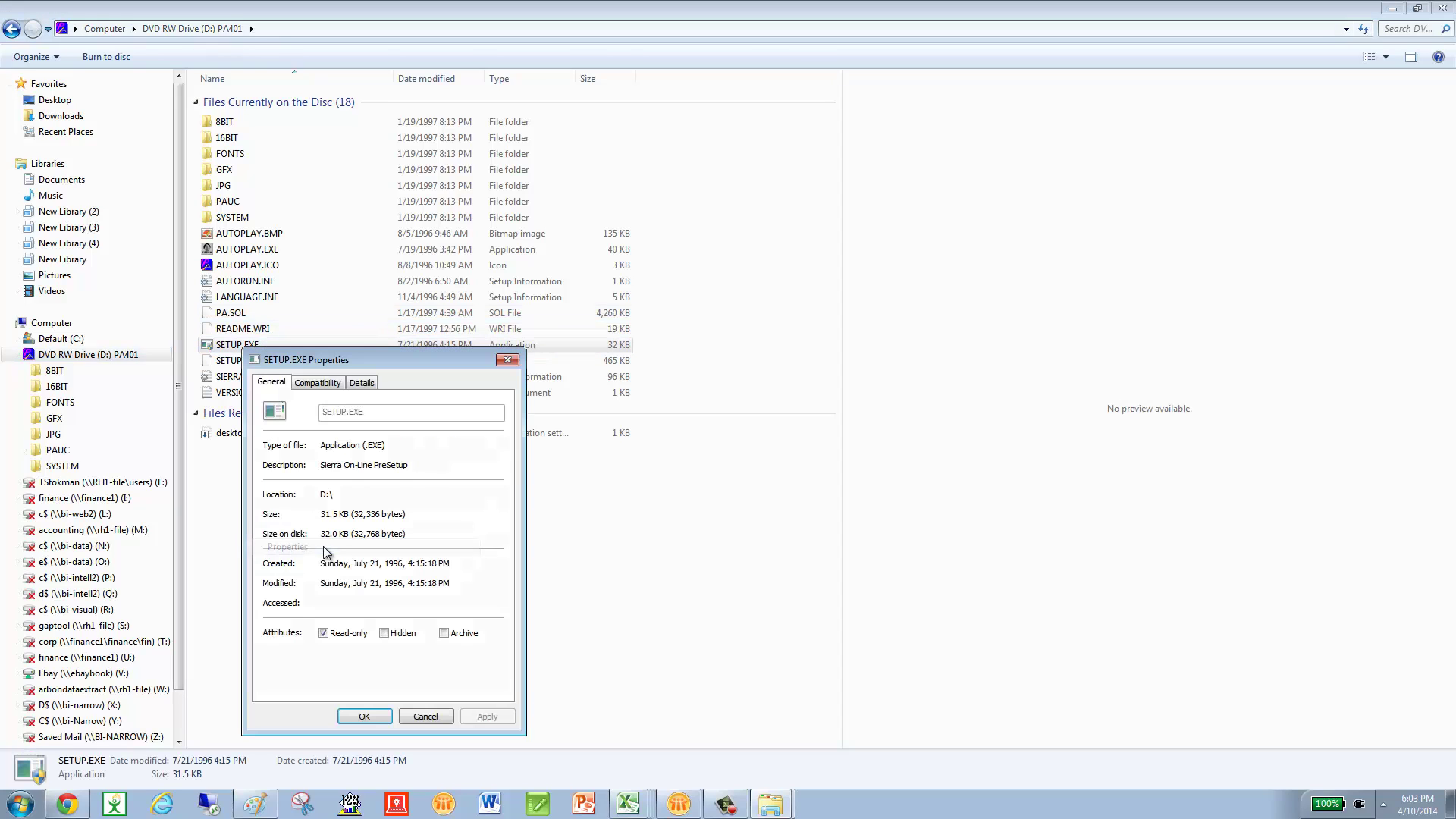
pyautogui.click(317, 384)
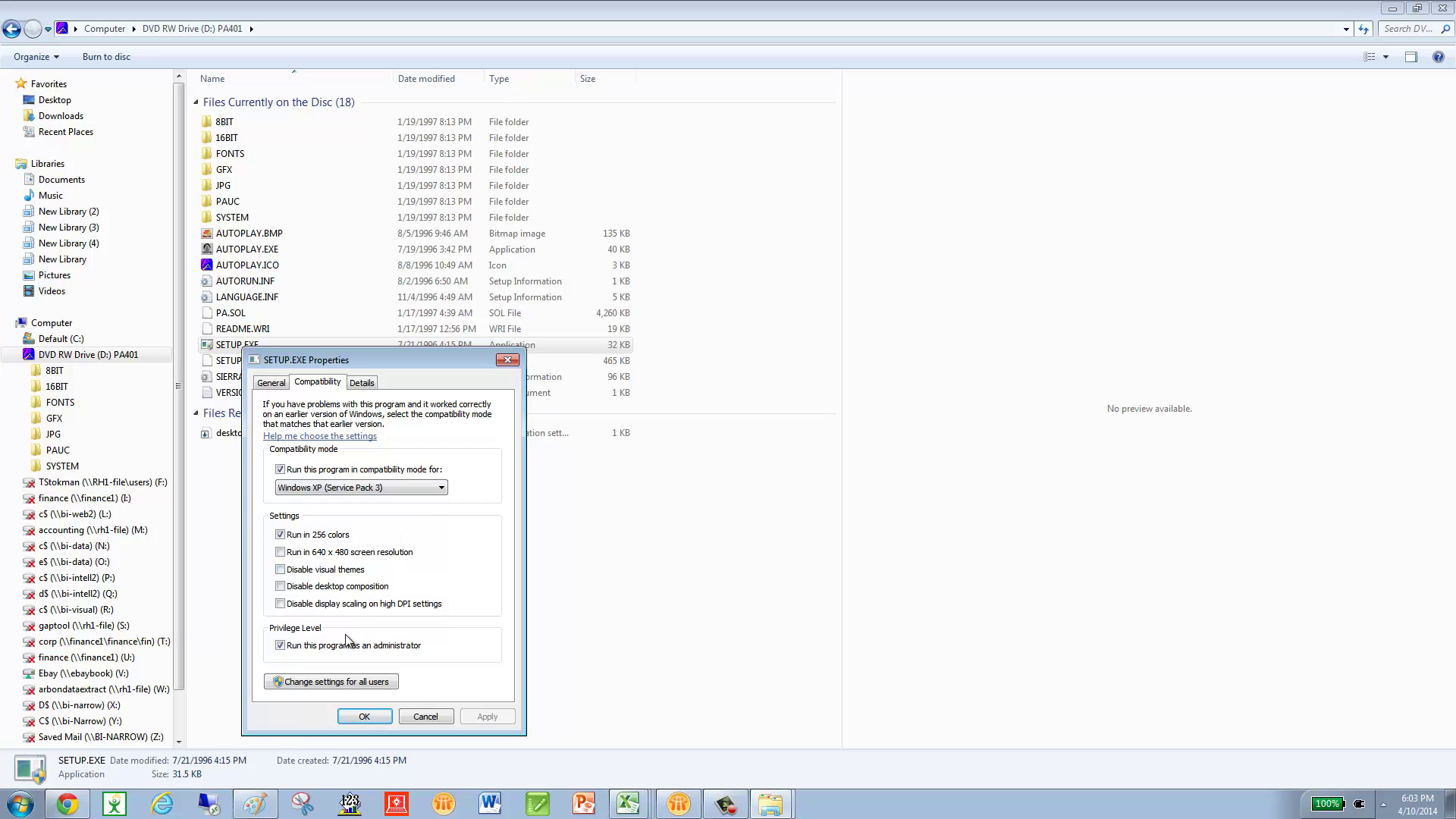
pyautogui.click(365, 717)
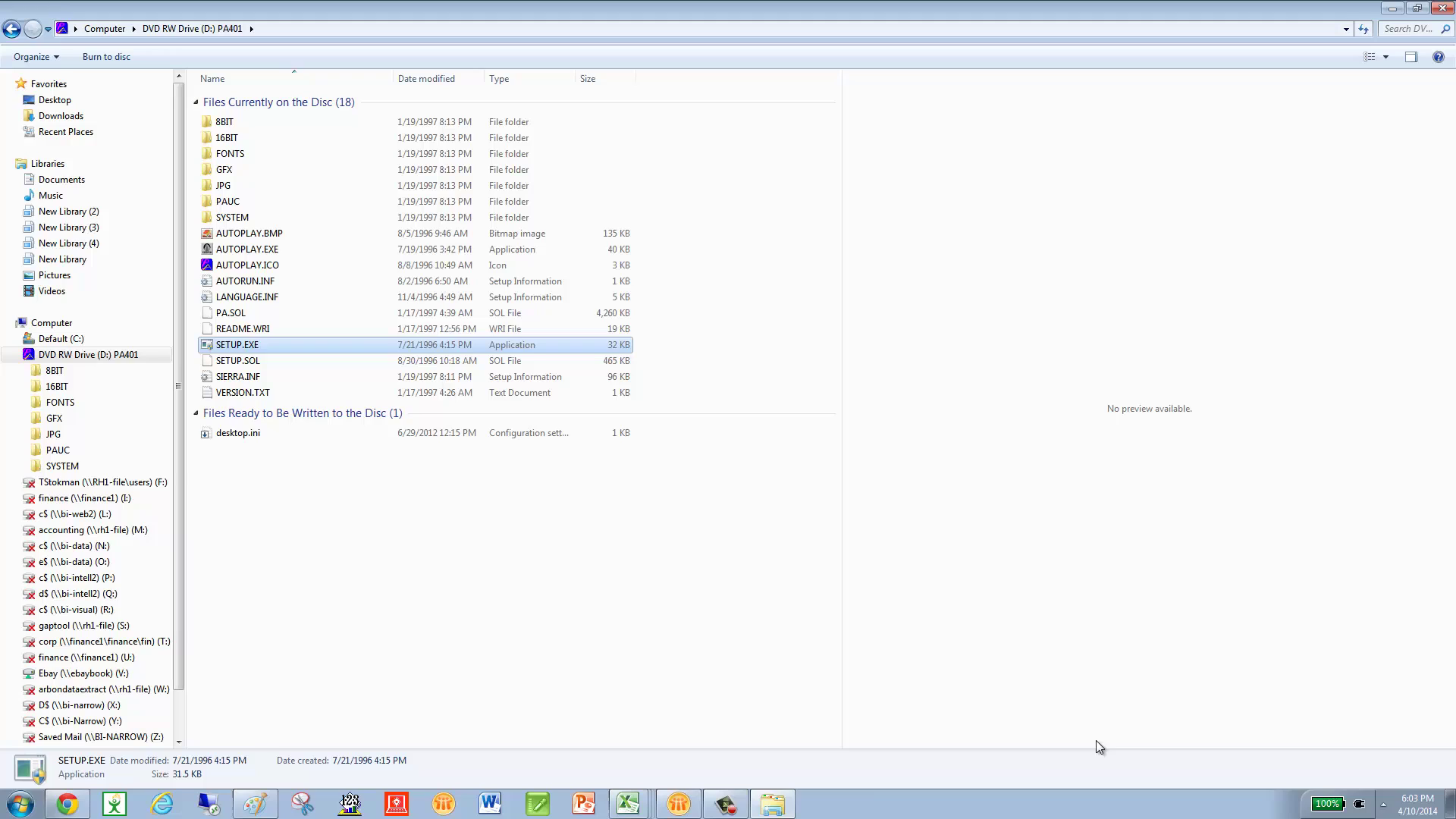
pyautogui.click(728, 806)
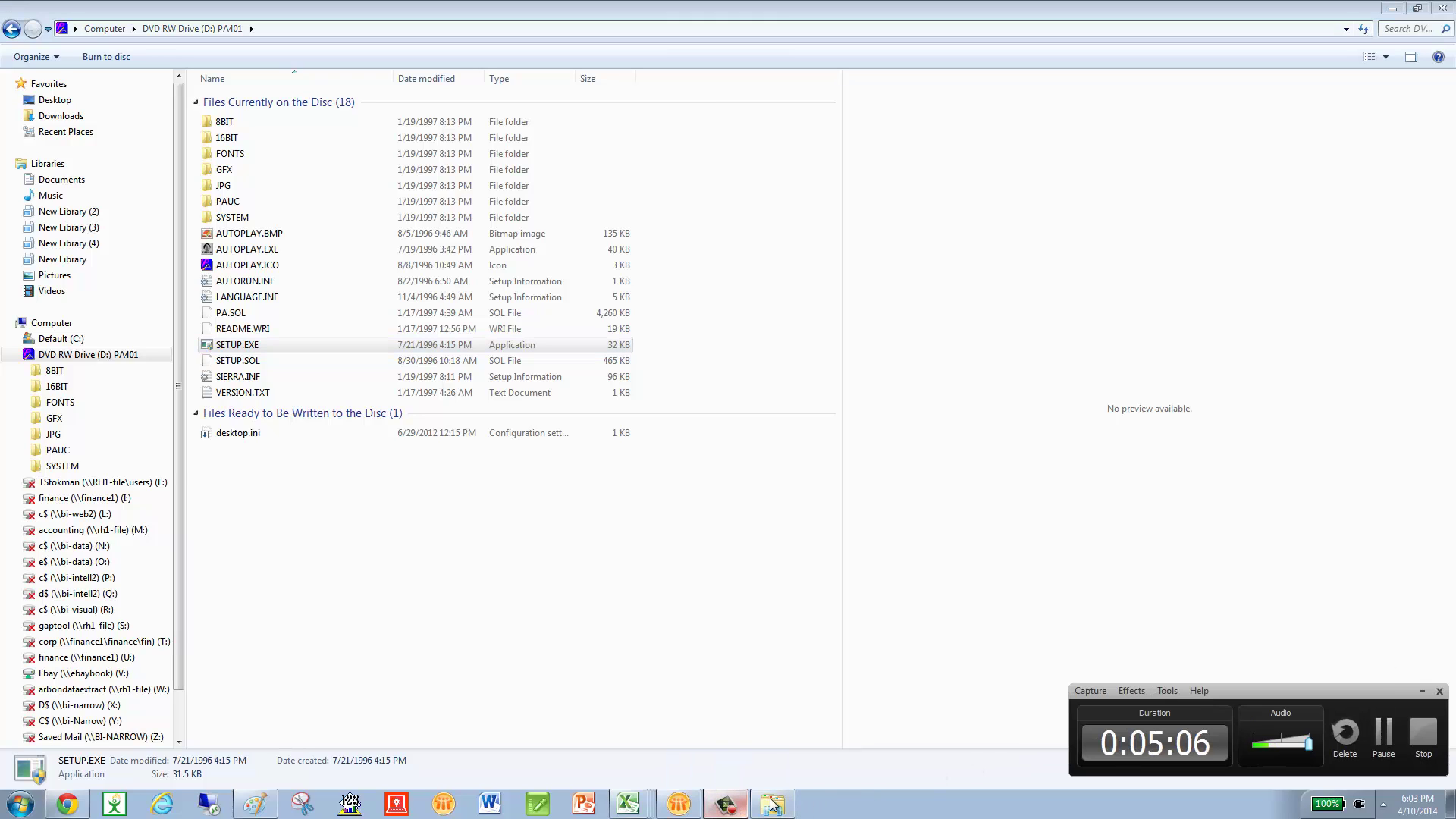